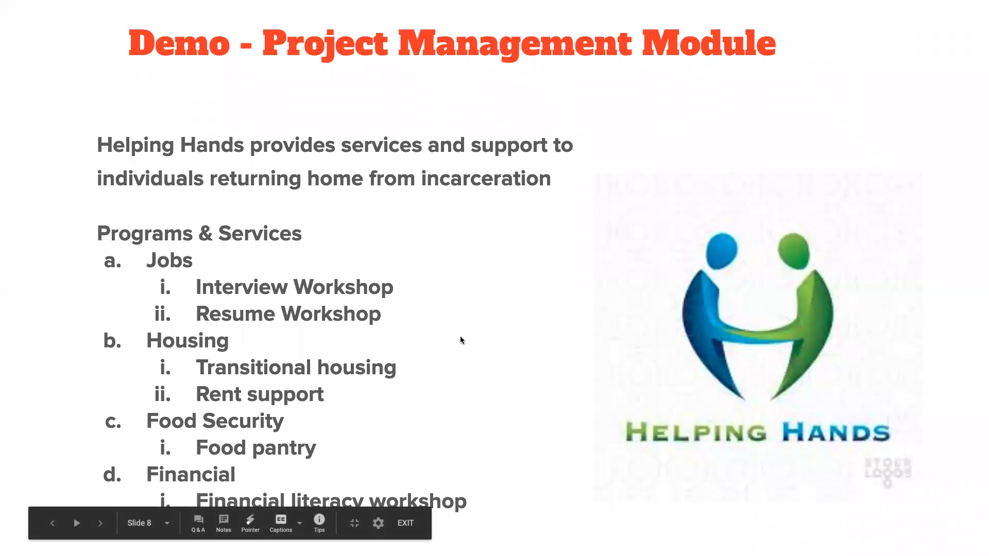
Advance to slide 9, showing the Home Food Delivery program screenshot, and exit presentation mode
{"action": "left_click", "coordinate": [461, 340]}
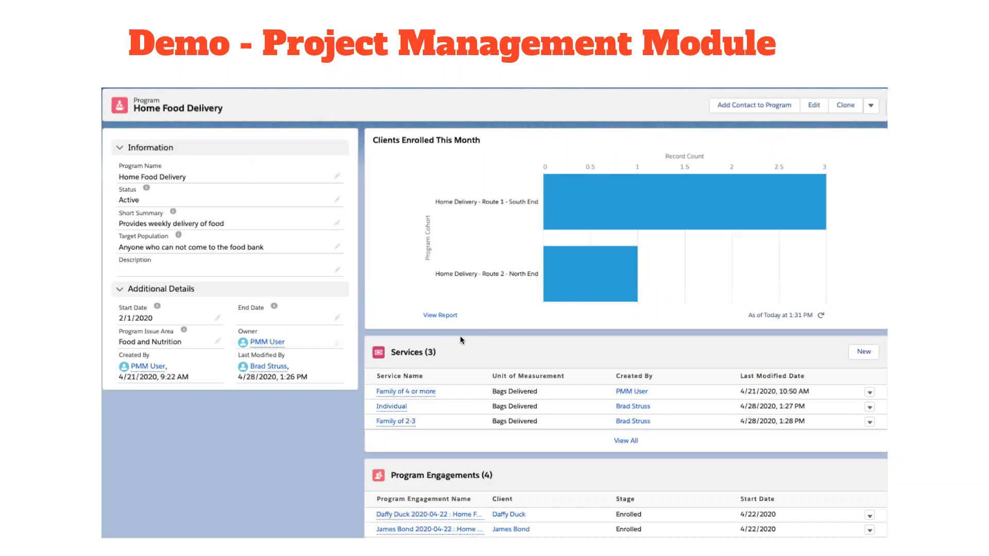
{"action": "key", "text": "Escape"}
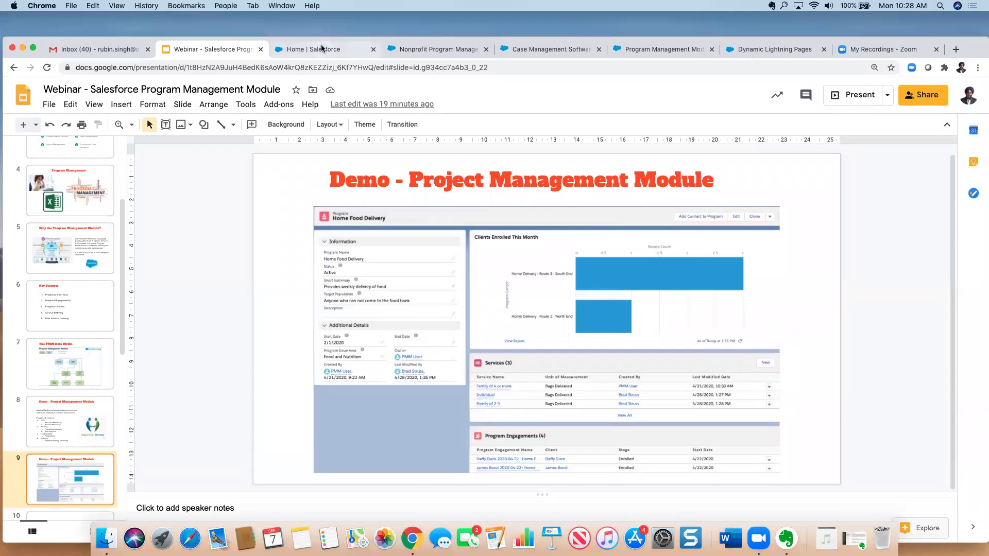
Return to the Salesforce Program Management home and show the recently viewed programs
{"action": "left_click", "coordinate": [321, 46]}
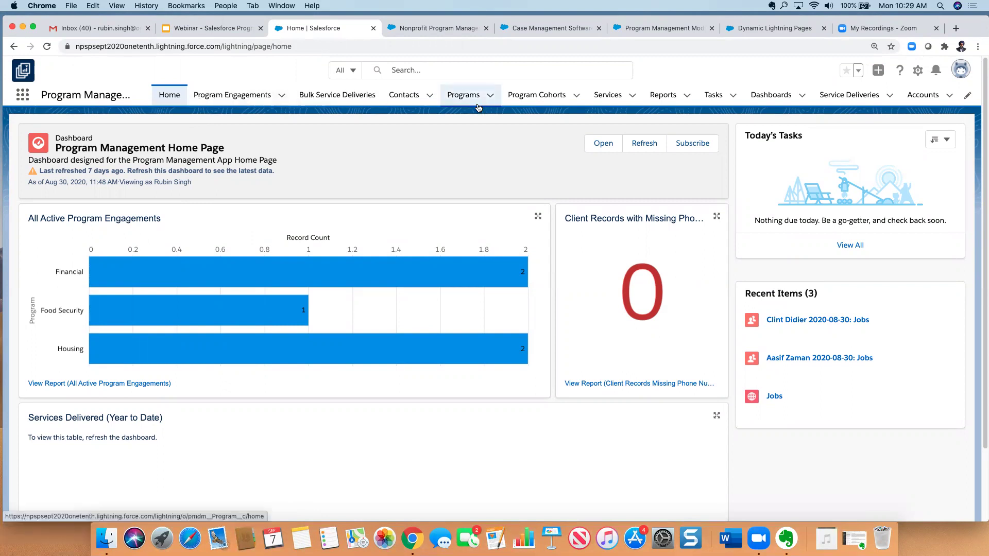
{"action": "left_click", "coordinate": [490, 97]}
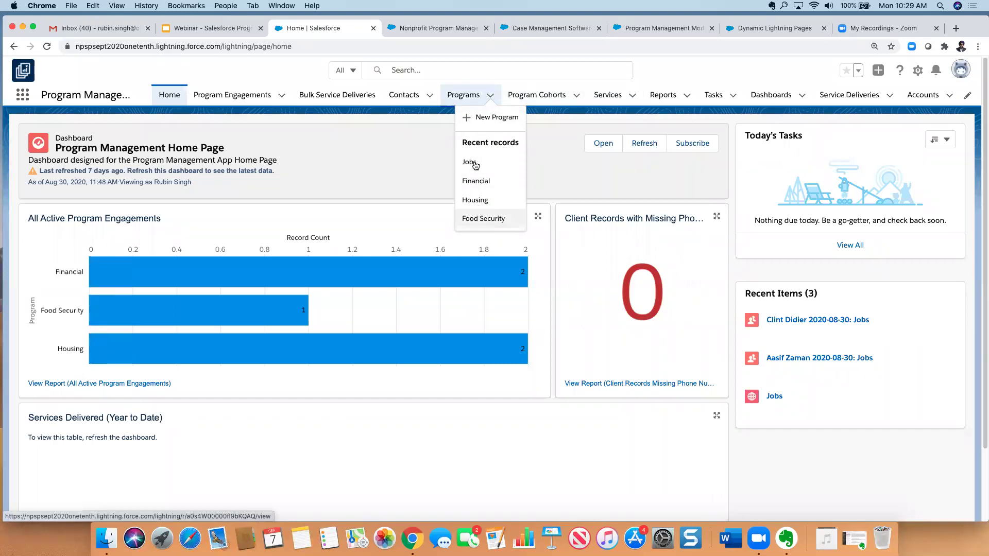
Open the Jobs program and review its 2 services, 4 program engagements and 1 cohort
{"action": "left_click", "coordinate": [473, 162]}
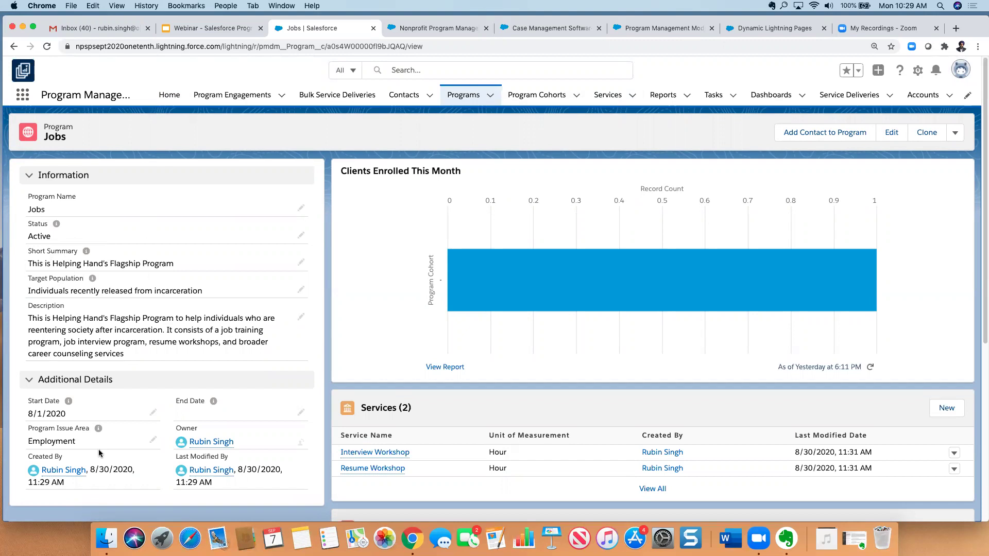
{"action": "scroll", "coordinate": [441, 308], "scroll_direction": "down", "scroll_amount": 1}
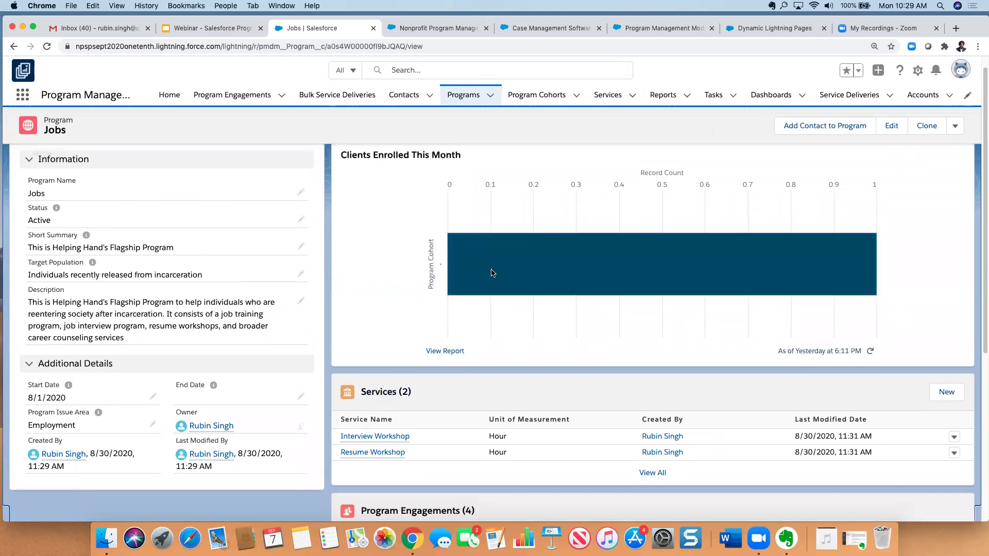
{"action": "mouse_move", "coordinate": [492, 273]}
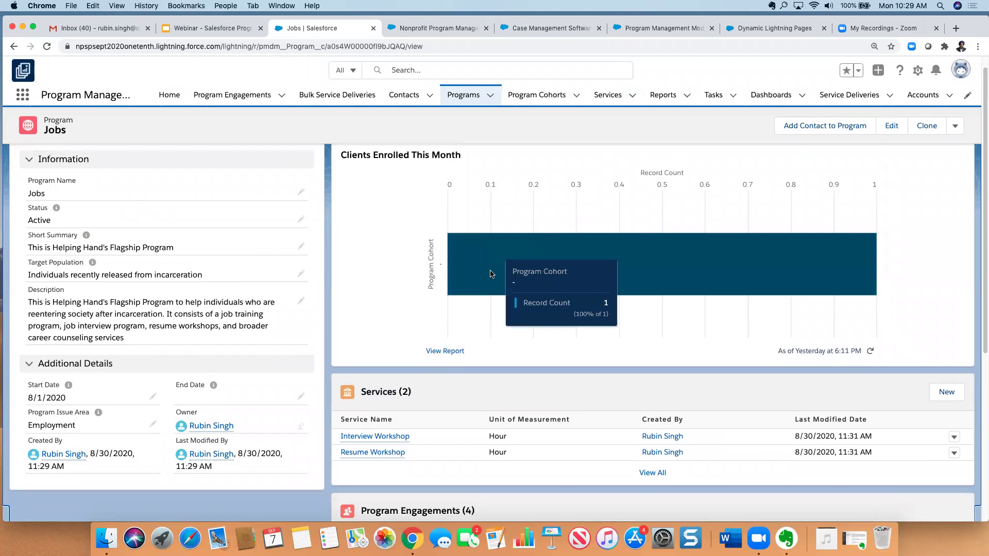
{"action": "scroll", "coordinate": [437, 353], "scroll_direction": "down", "scroll_amount": 5}
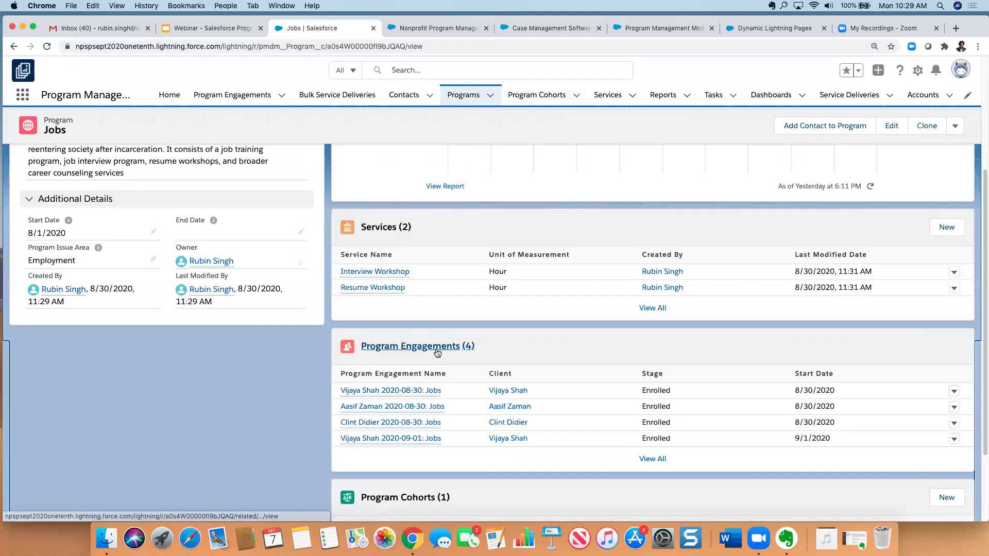
{"action": "scroll", "coordinate": [397, 330], "scroll_direction": "up", "scroll_amount": 2}
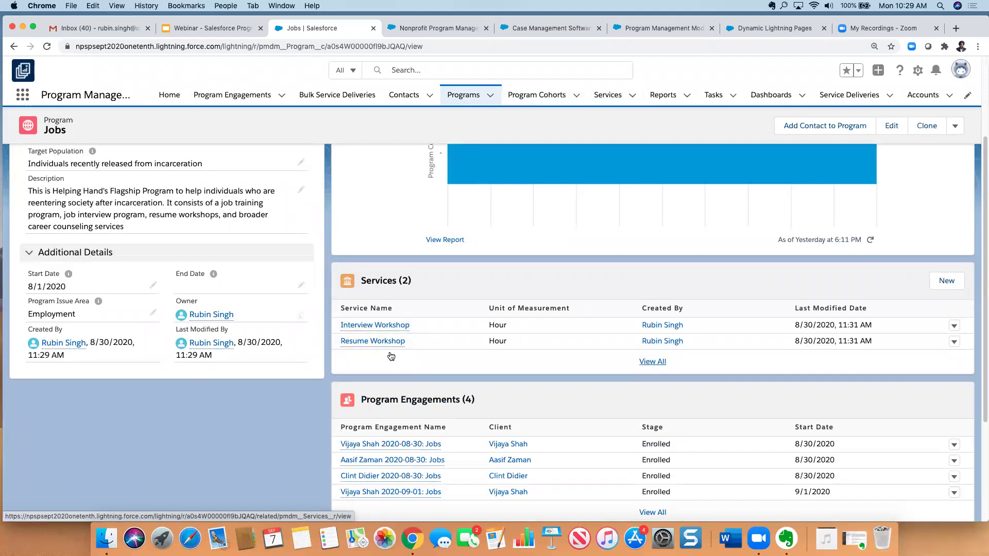
{"action": "scroll", "coordinate": [391, 356], "scroll_direction": "down", "scroll_amount": 2}
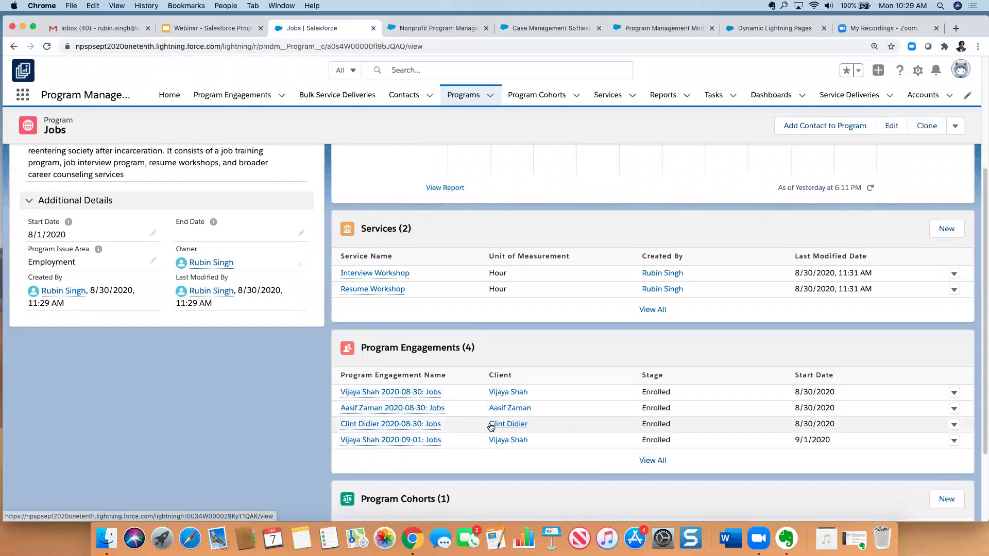
{"action": "scroll", "coordinate": [492, 419], "scroll_direction": "down", "scroll_amount": 4}
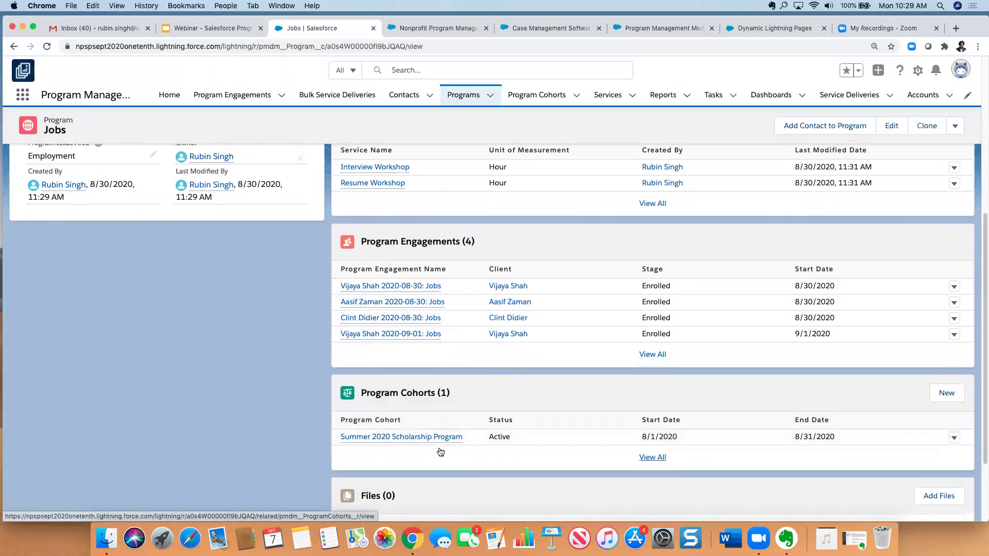
{"action": "scroll", "coordinate": [440, 446], "scroll_direction": "up", "scroll_amount": 10}
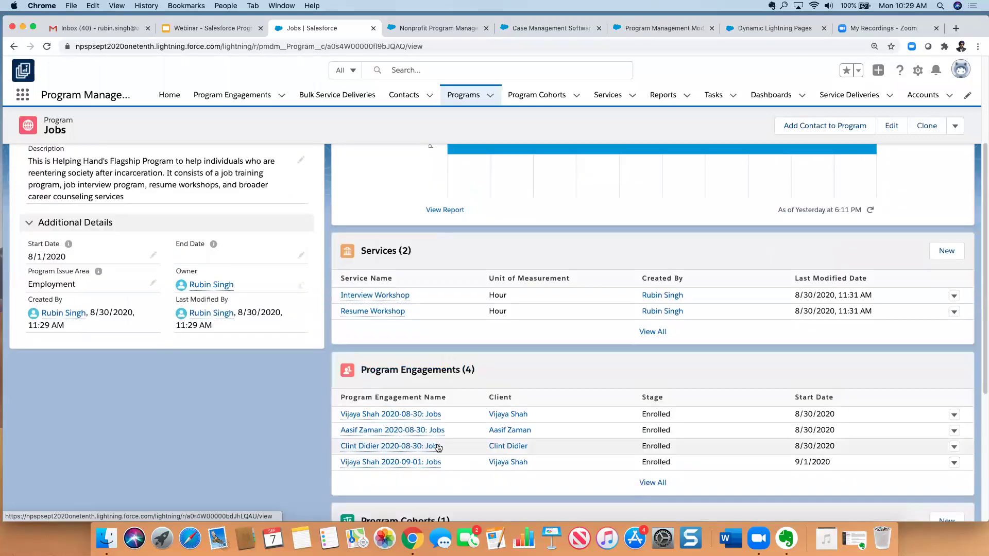
{"action": "scroll", "coordinate": [436, 442], "scroll_direction": "down", "scroll_amount": 2}
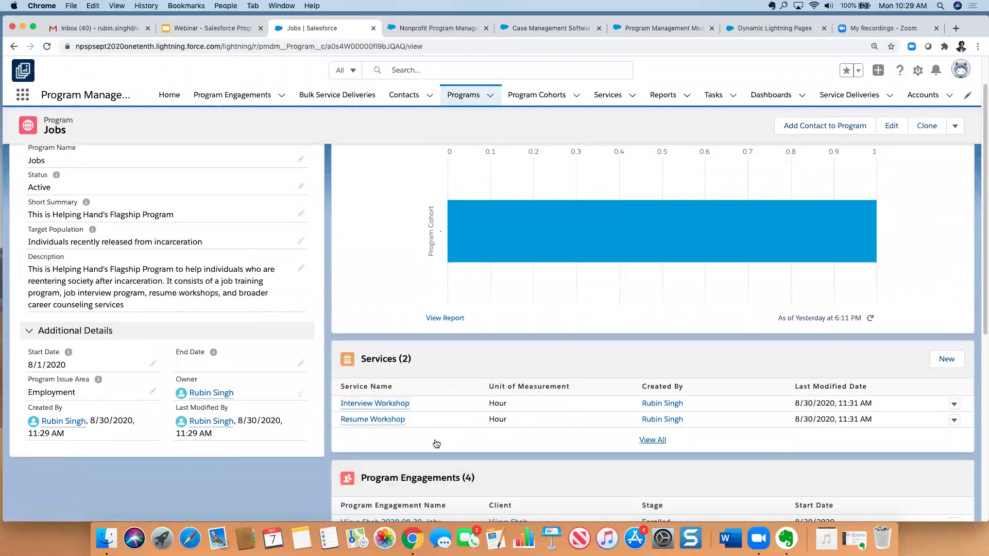
{"action": "mouse_move", "coordinate": [393, 407]}
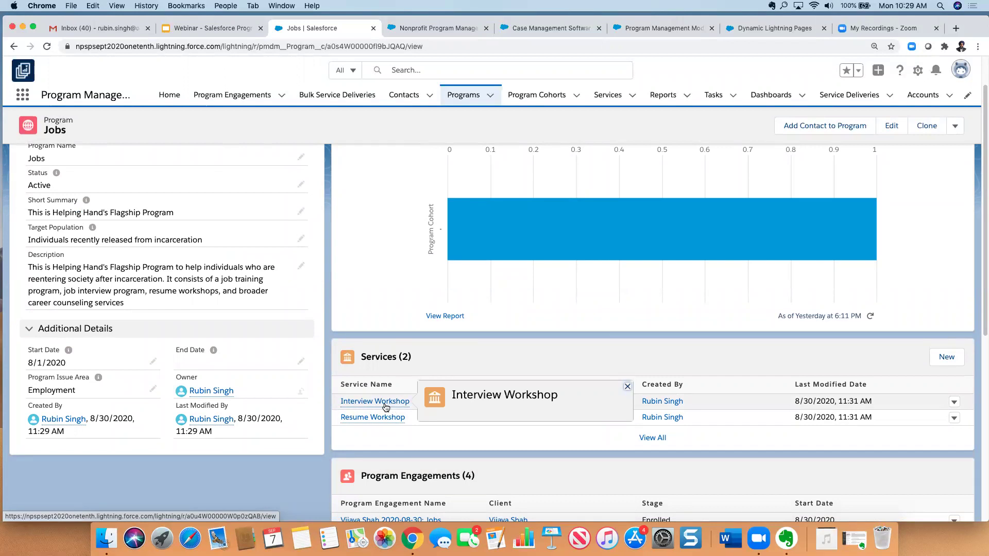
Open the Interview Workshop service under Jobs, showing its single August 2020 delivery
{"action": "left_click", "coordinate": [385, 402]}
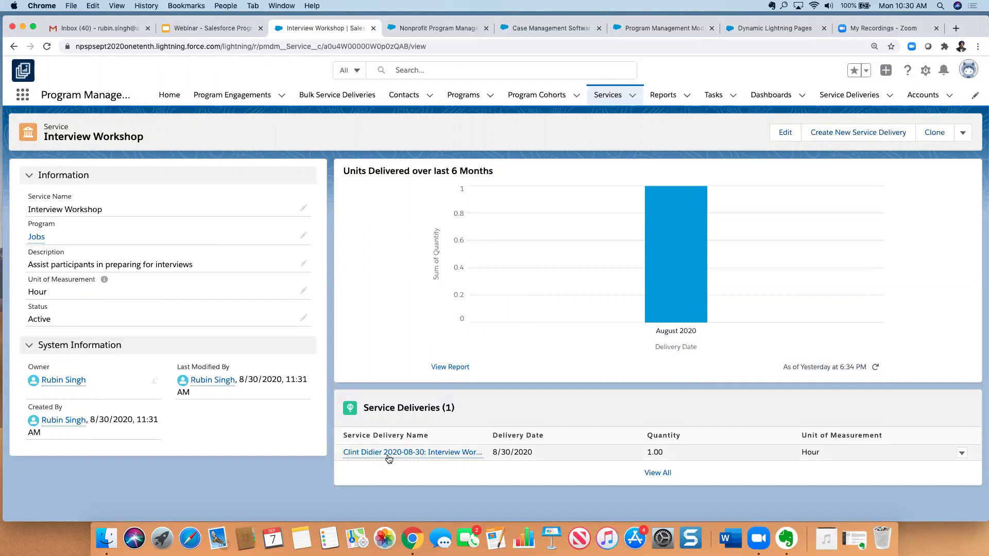
{"action": "mouse_move", "coordinate": [382, 456]}
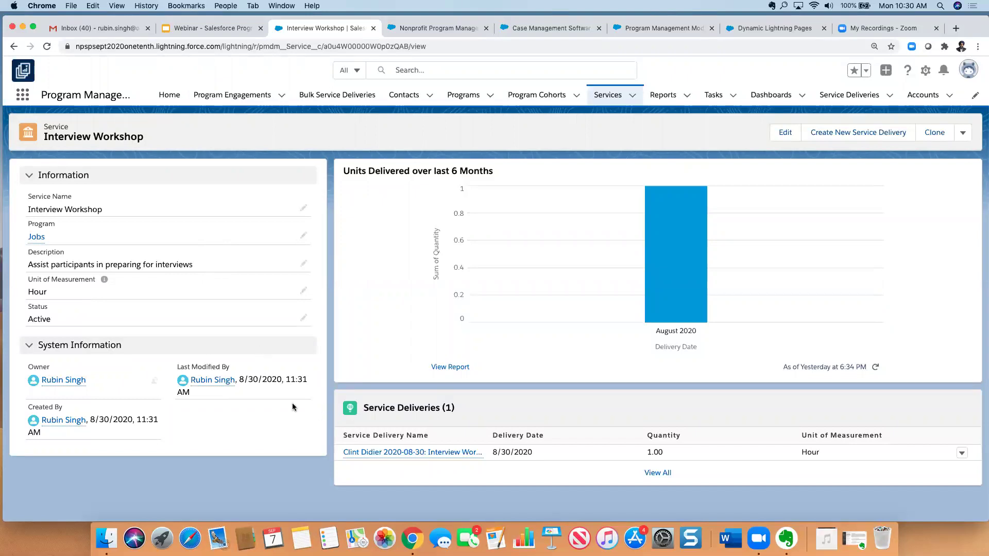
Go back to Jobs and open the client's 2020-08-30: Jobs program engagement
{"action": "left_click", "coordinate": [14, 46]}
{"action": "scroll", "coordinate": [443, 372], "scroll_direction": "down", "scroll_amount": 3}
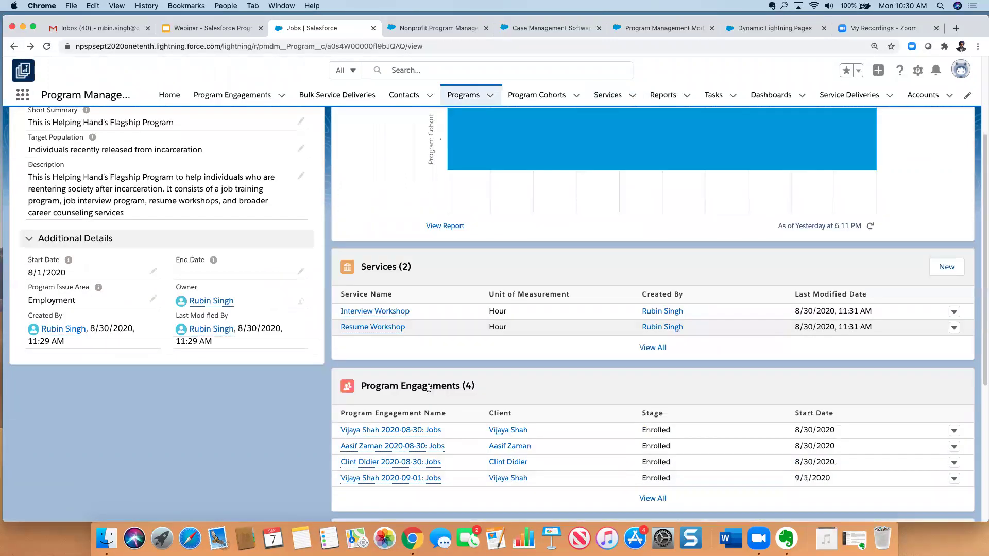
{"action": "left_click", "coordinate": [367, 463]}
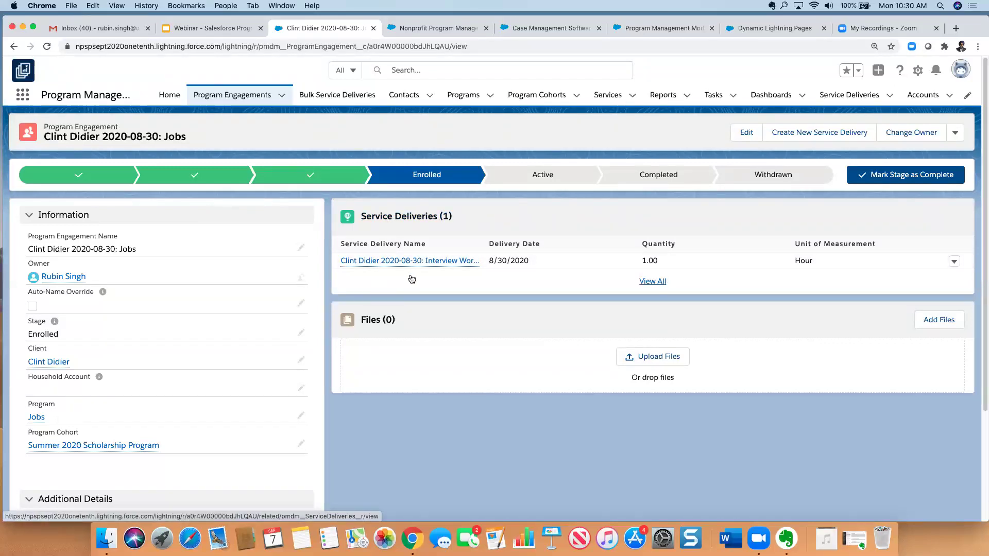
{"action": "mouse_move", "coordinate": [441, 268]}
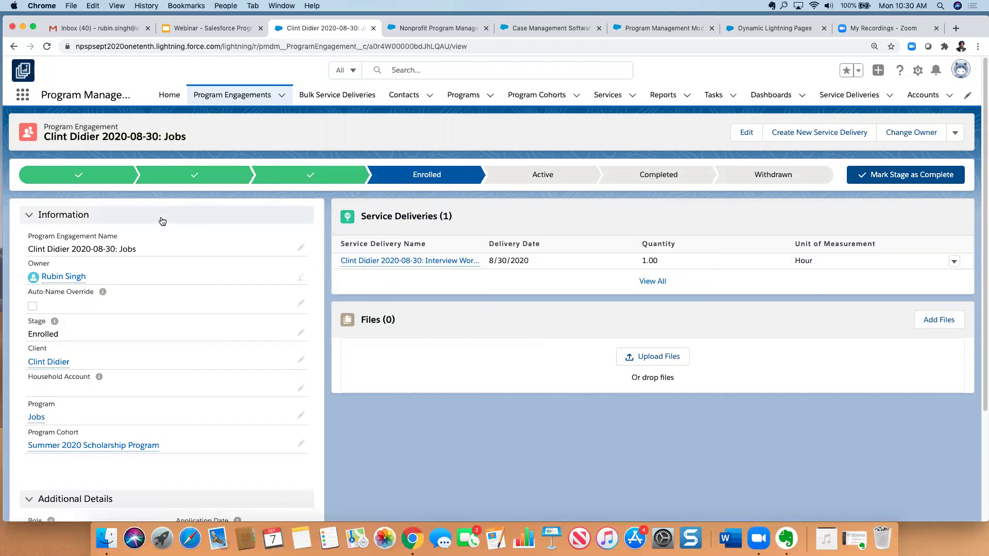
{"action": "mouse_move", "coordinate": [406, 266]}
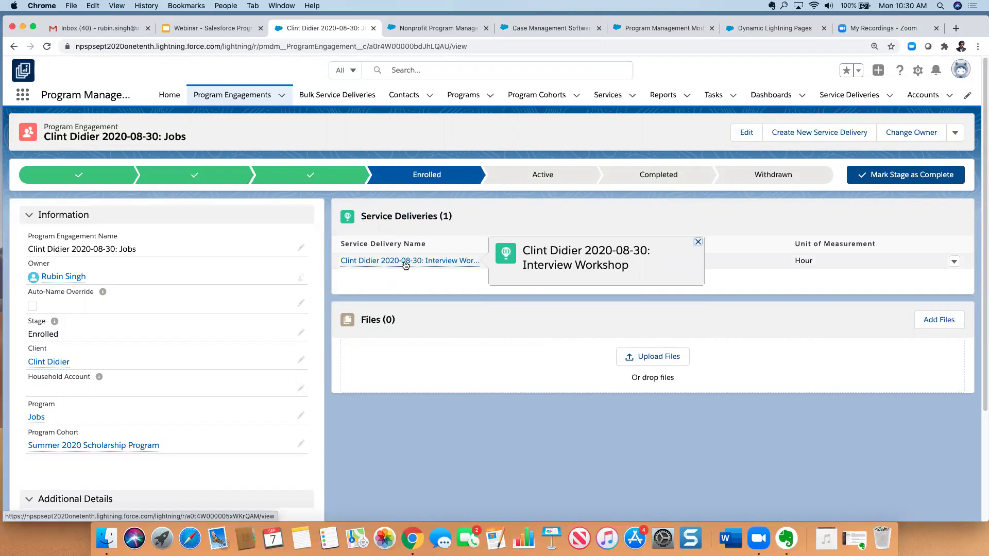
Open the client's 2020-08-30 Interview Workshop service delivery, whose Service Provider is empty
{"action": "left_click", "coordinate": [405, 264]}
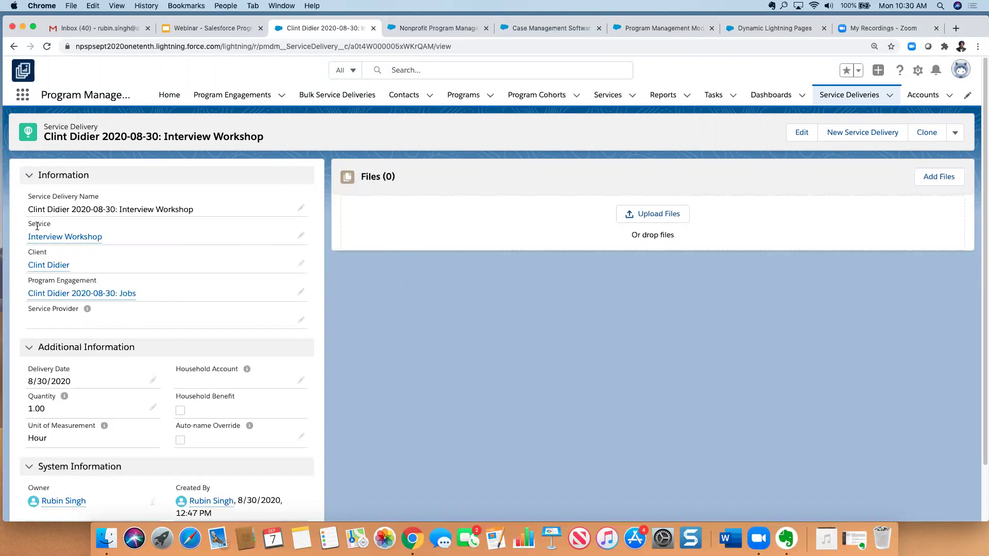
{"action": "mouse_move", "coordinate": [56, 238]}
{"action": "left_click", "coordinate": [301, 320]}
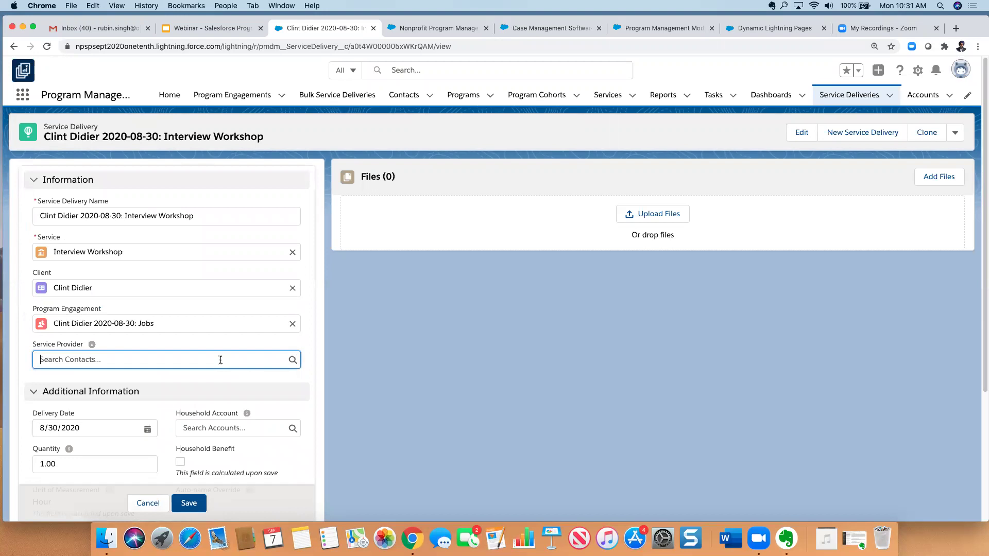
{"action": "type", "text": "as"}
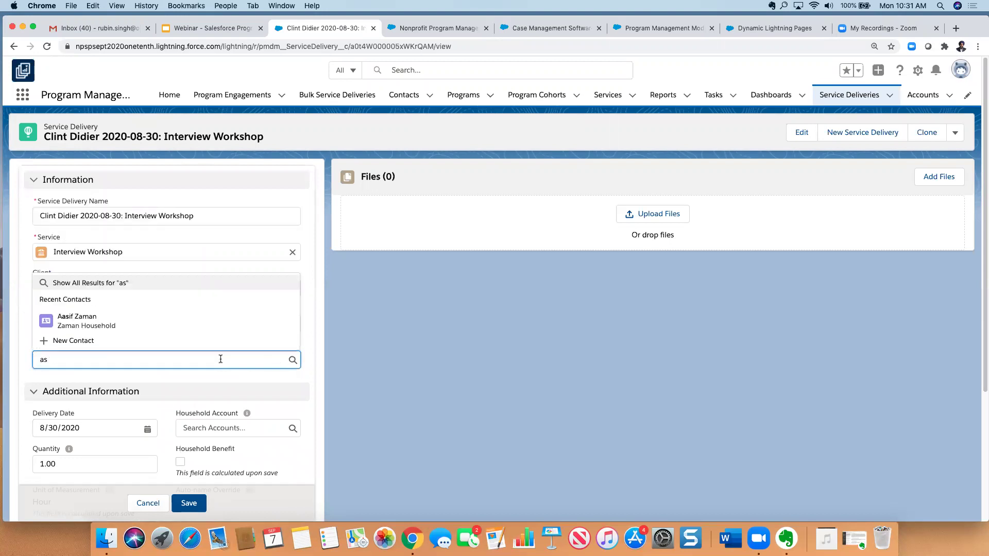
{"action": "left_click", "coordinate": [401, 346]}
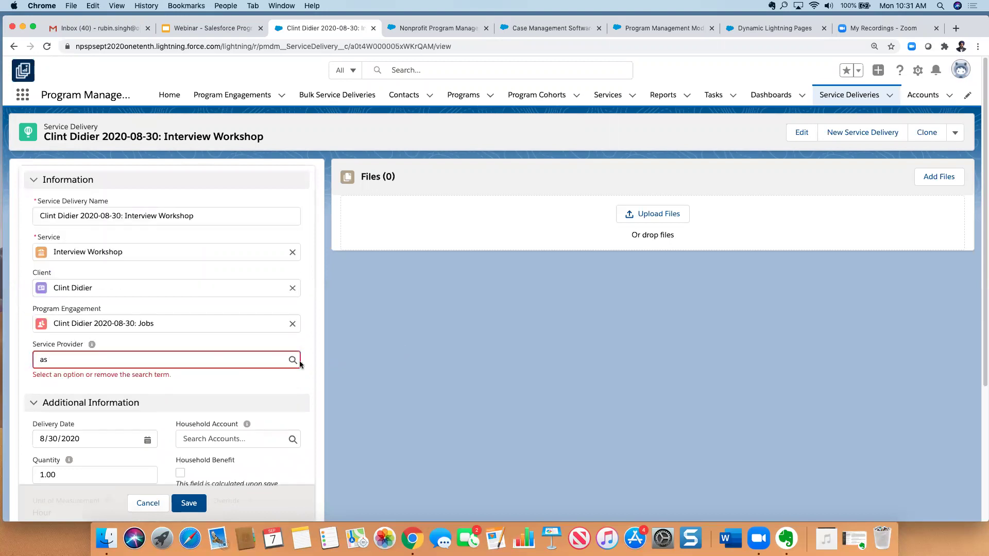
{"action": "left_click", "coordinate": [148, 504]}
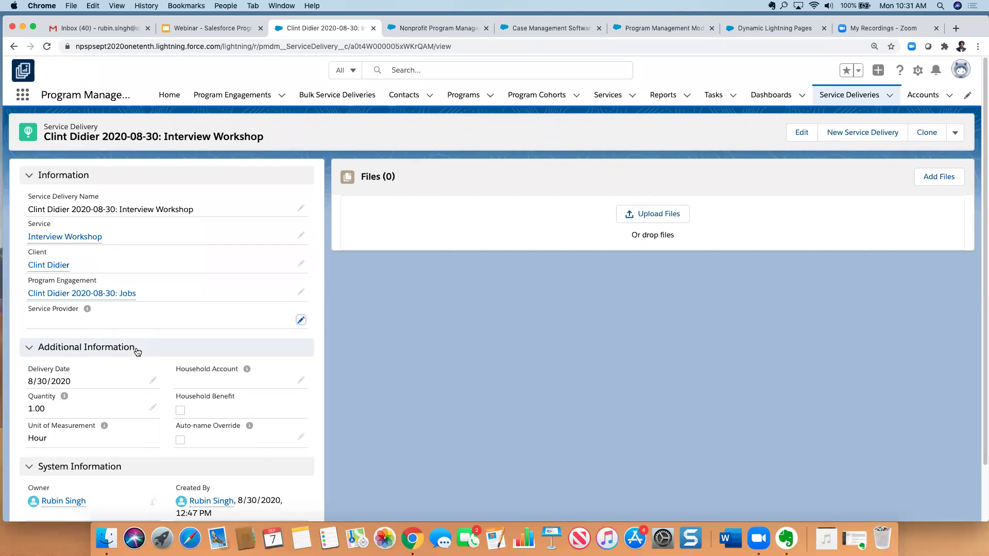
Open the recently viewed client's contact record from the Contacts recent records list
{"action": "left_click", "coordinate": [429, 95]}
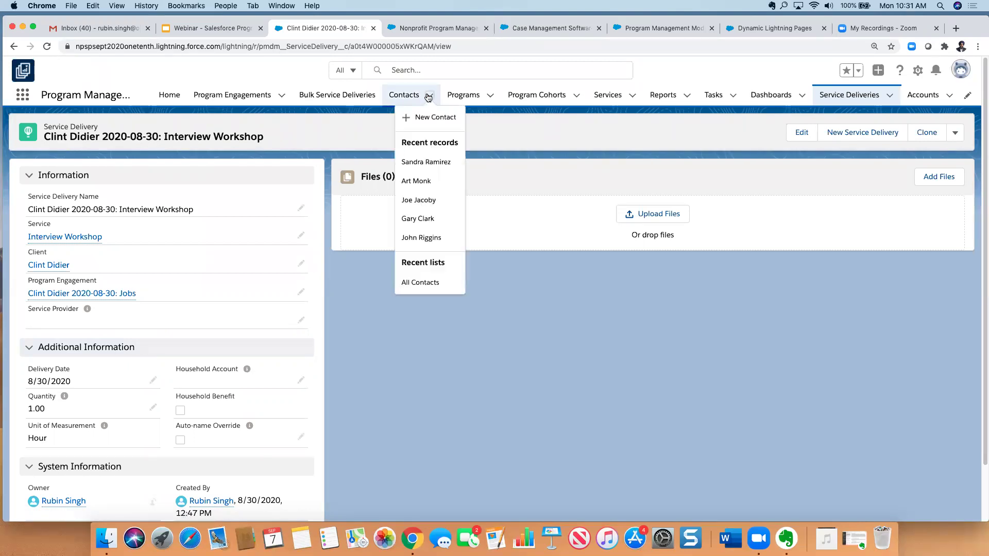
{"action": "left_click", "coordinate": [416, 159]}
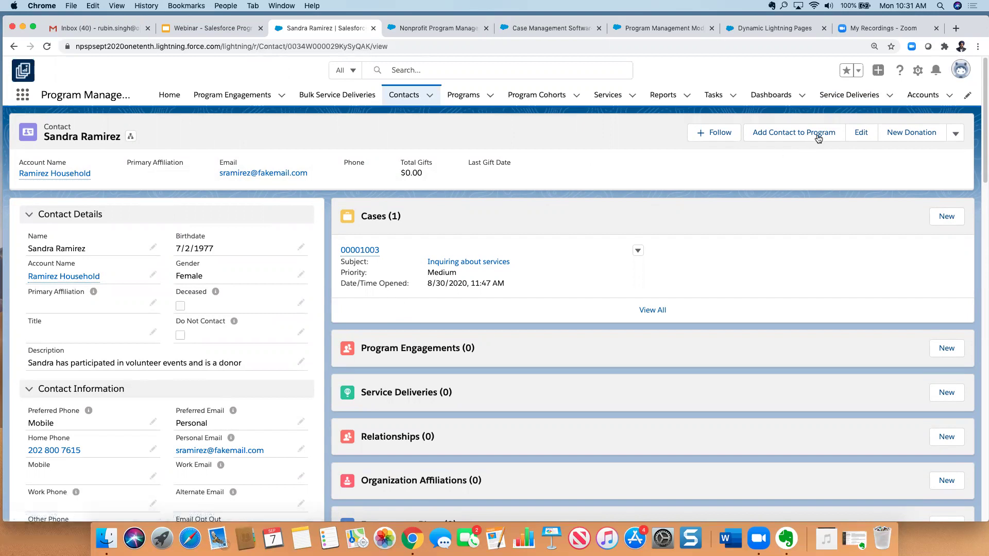
Add the contact to the Financial program as Client, stage Enrolled, starting 9/7/2020
{"action": "left_click", "coordinate": [783, 134]}
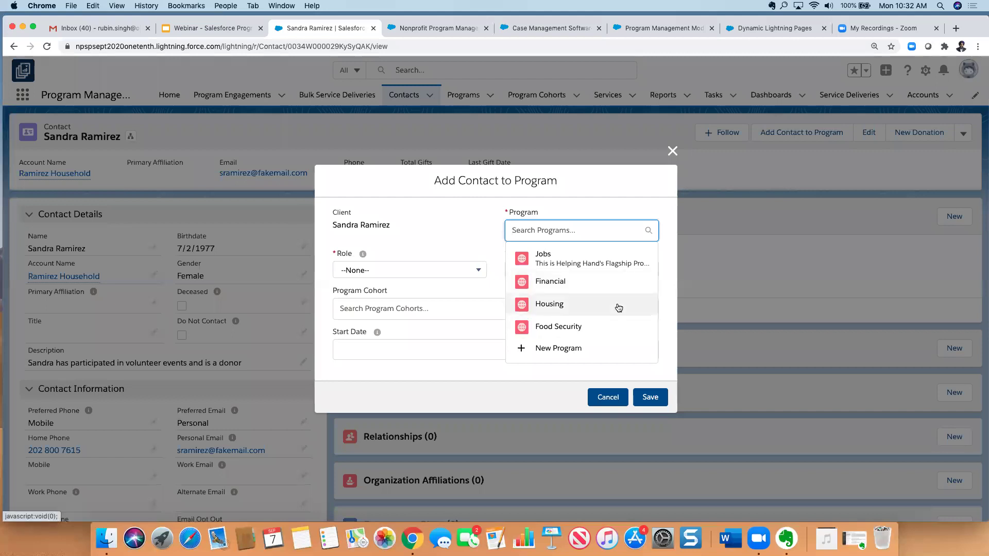
{"action": "left_click", "coordinate": [591, 282]}
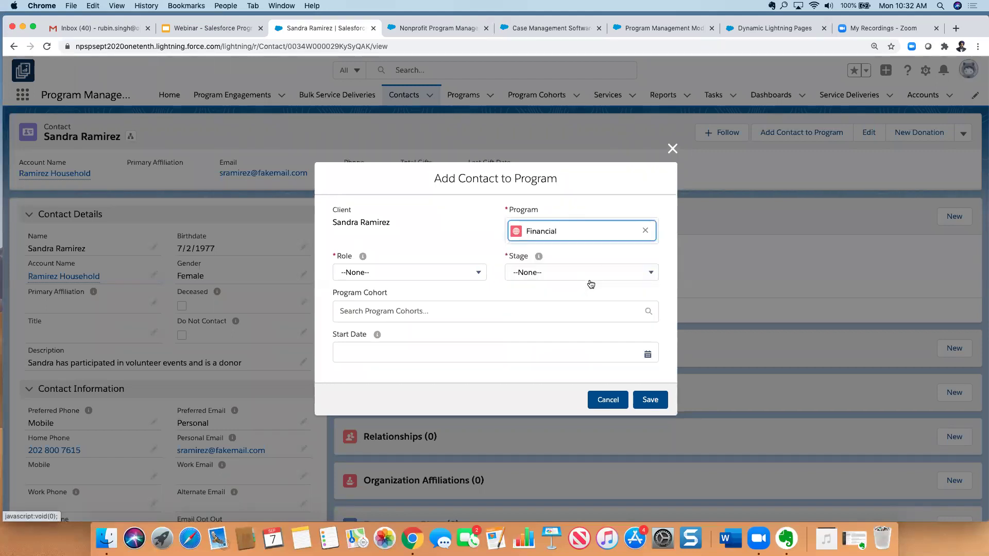
{"action": "left_click", "coordinate": [479, 274]}
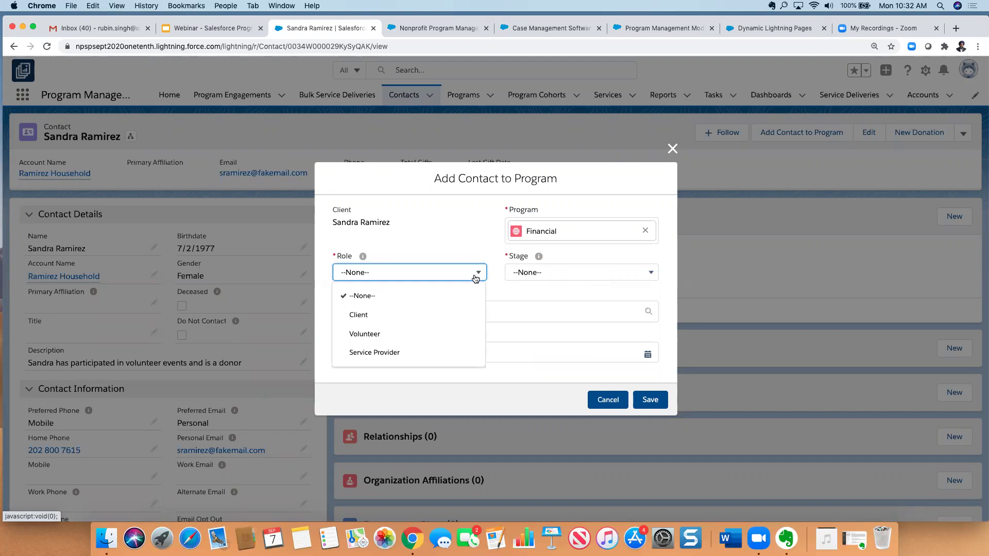
{"action": "left_click", "coordinate": [455, 314]}
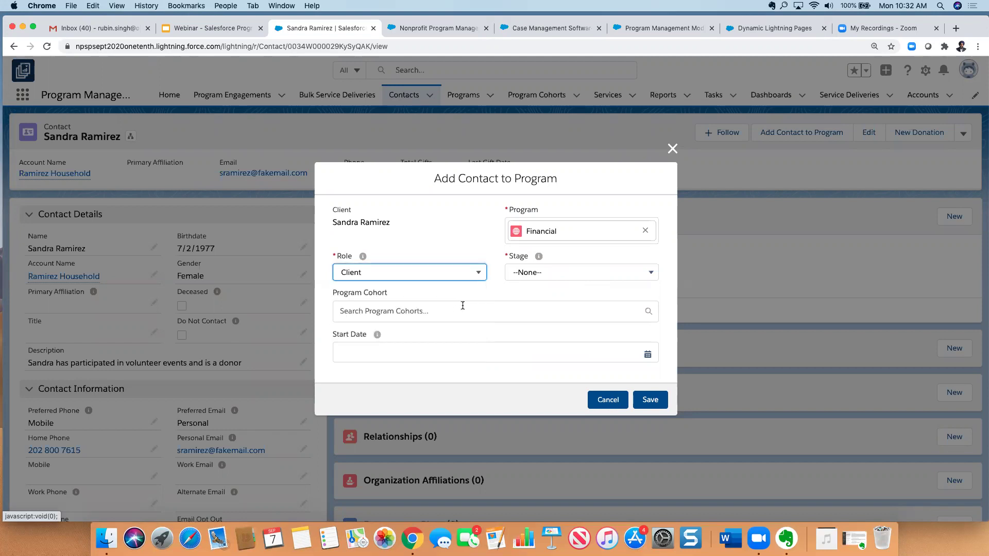
{"action": "left_click", "coordinate": [552, 281]}
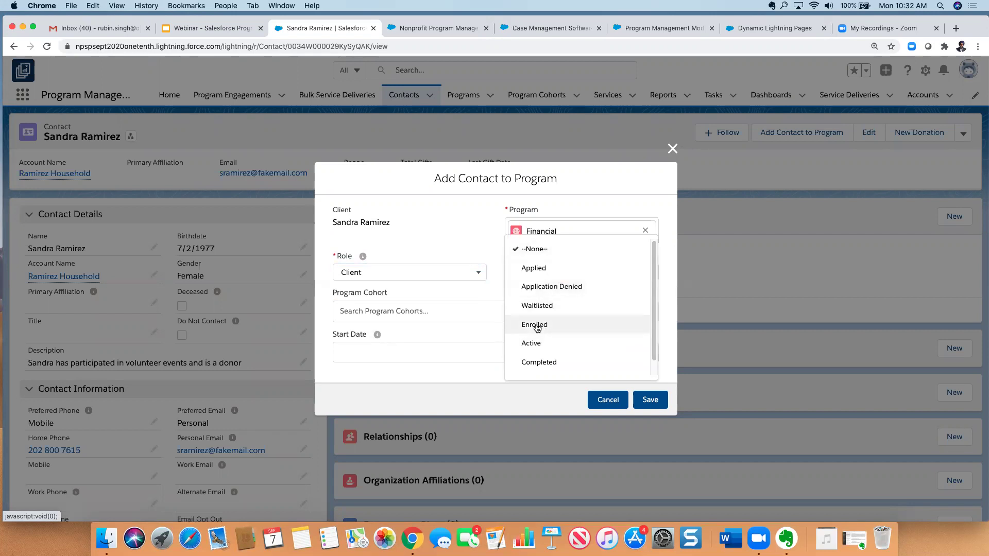
{"action": "left_click", "coordinate": [536, 326]}
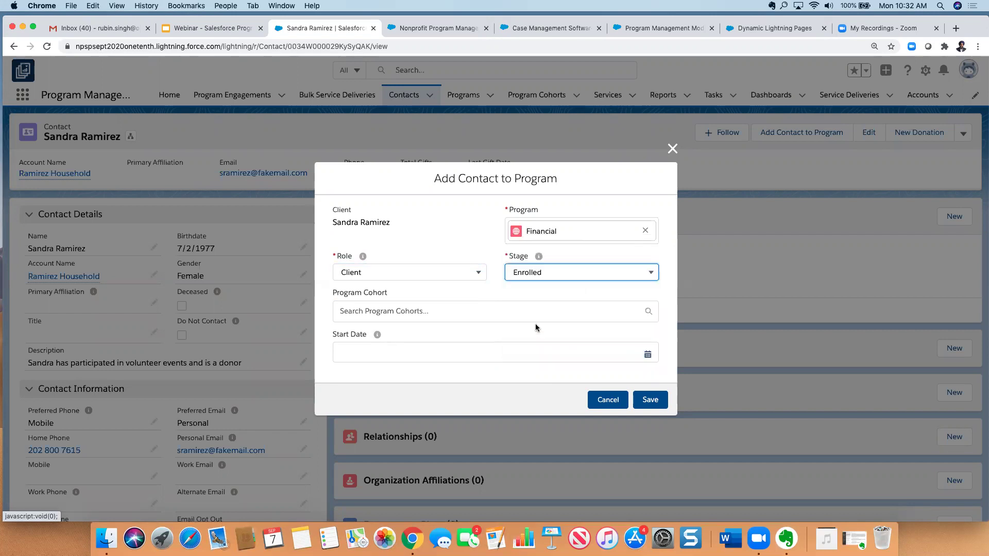
{"action": "left_click", "coordinate": [648, 354]}
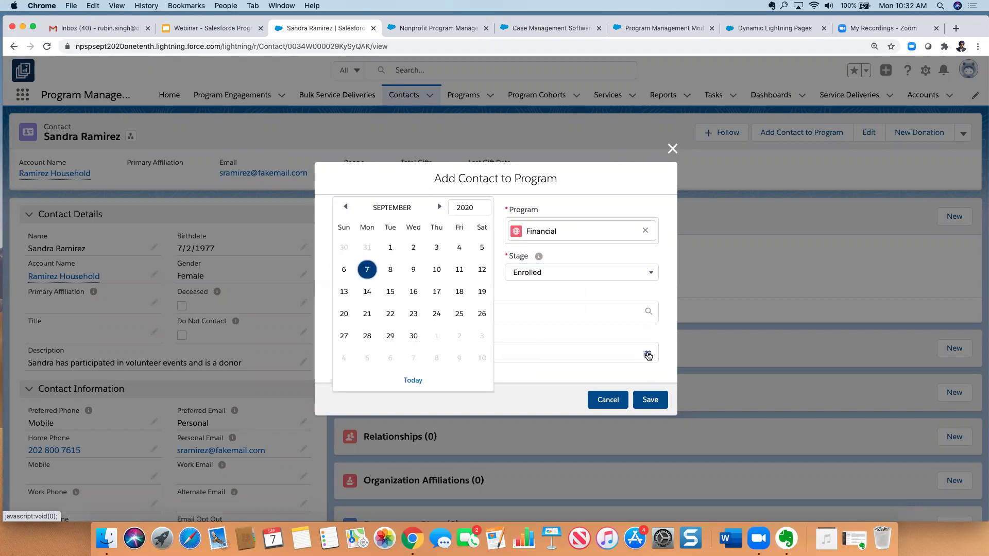
{"action": "left_click", "coordinate": [368, 270]}
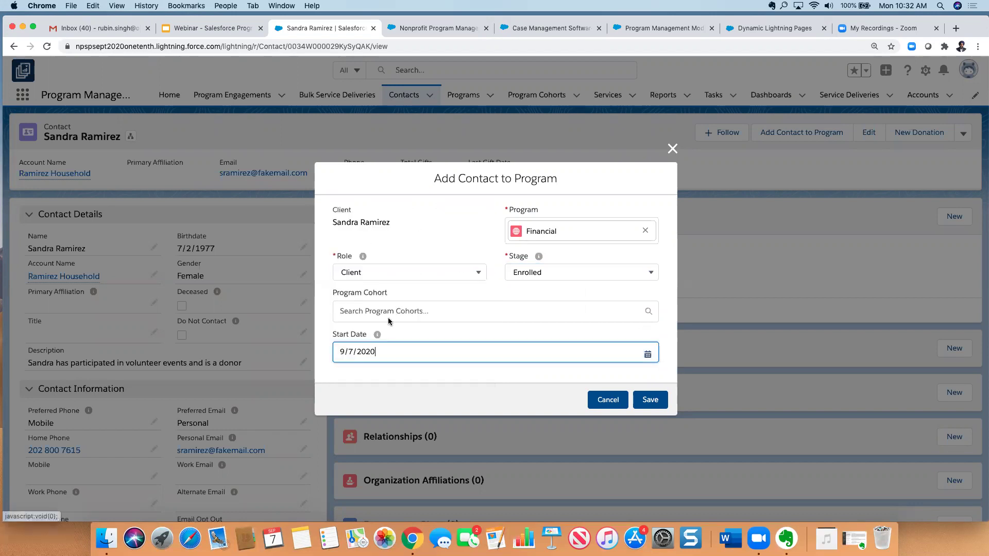
{"action": "left_click", "coordinate": [639, 402]}
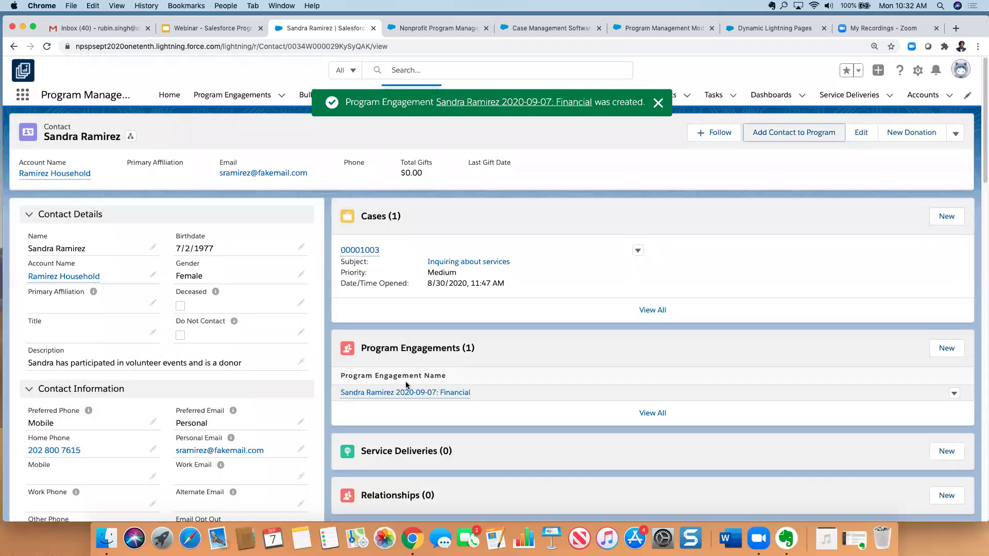
{"action": "mouse_move", "coordinate": [431, 394]}
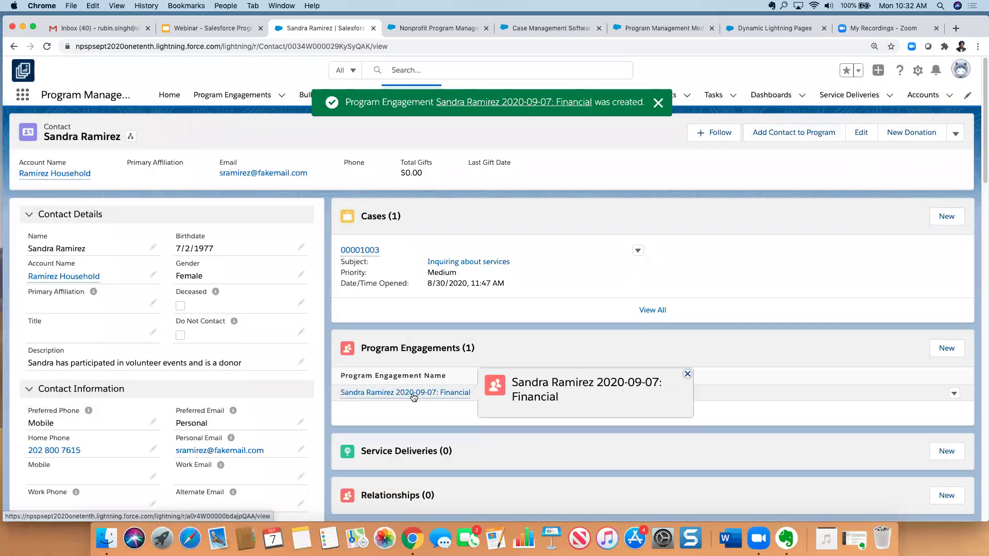
Open the new Financial engagement and start a new service delivery prefilled for 9/7/2020
{"action": "left_click", "coordinate": [413, 395]}
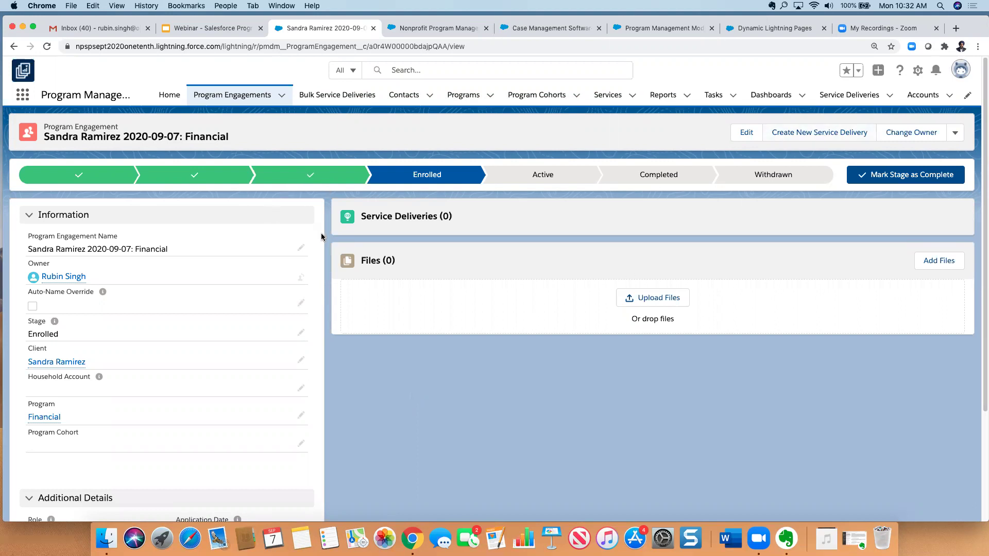
{"action": "left_click", "coordinate": [827, 134]}
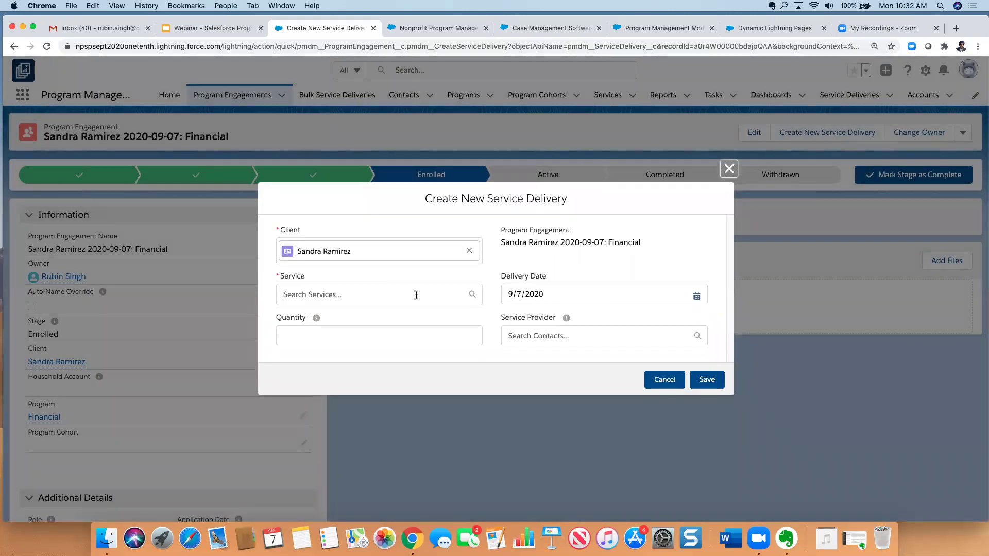
Save a Financial Literacy Workshop service delivery with quantity 1
{"action": "left_click", "coordinate": [416, 295]}
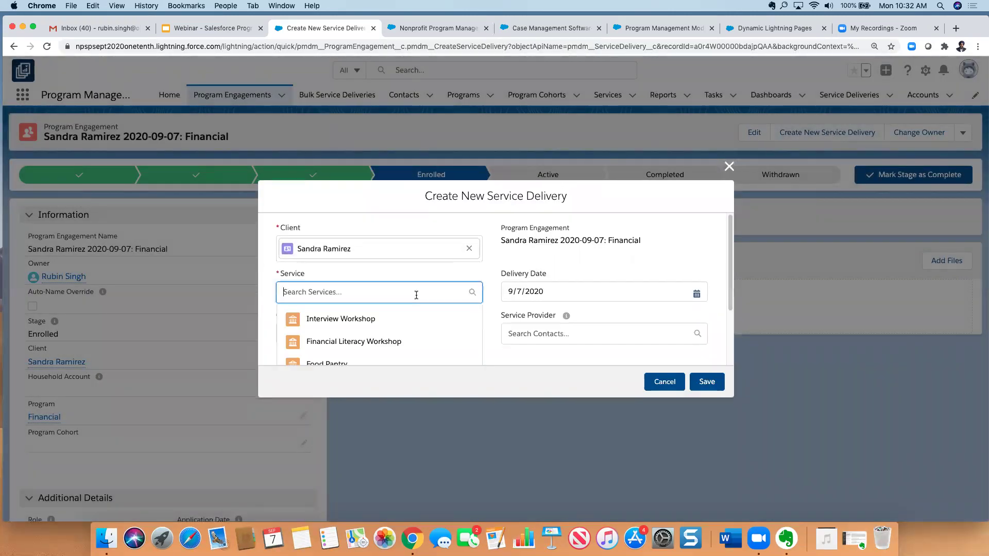
{"action": "left_click", "coordinate": [401, 340]}
{"action": "left_click", "coordinate": [401, 338]}
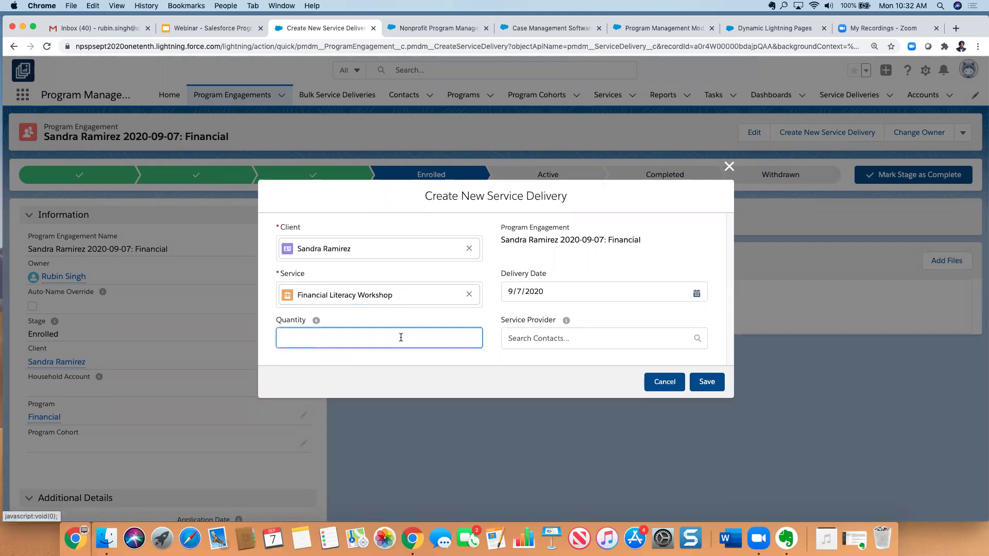
{"action": "type", "text": "1"}
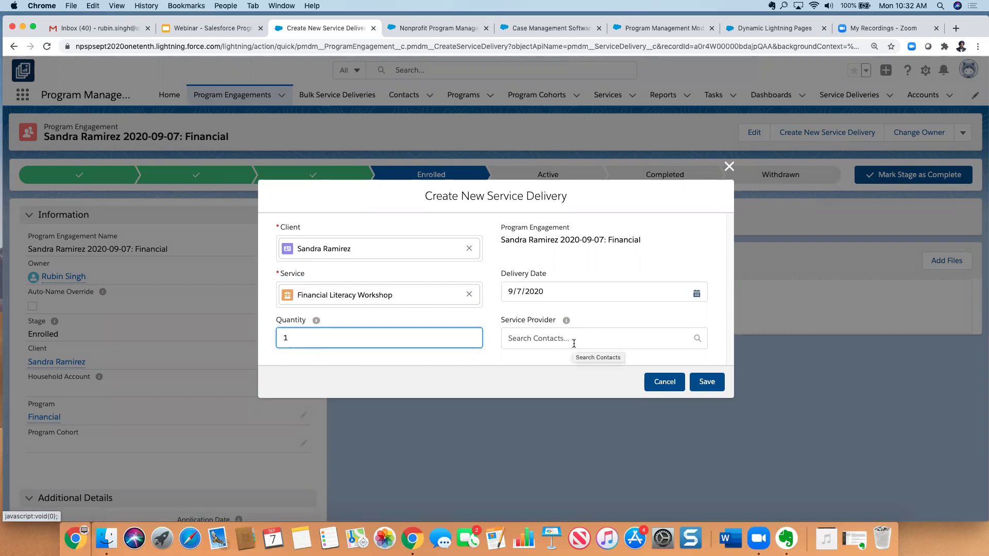
{"action": "left_click", "coordinate": [707, 382]}
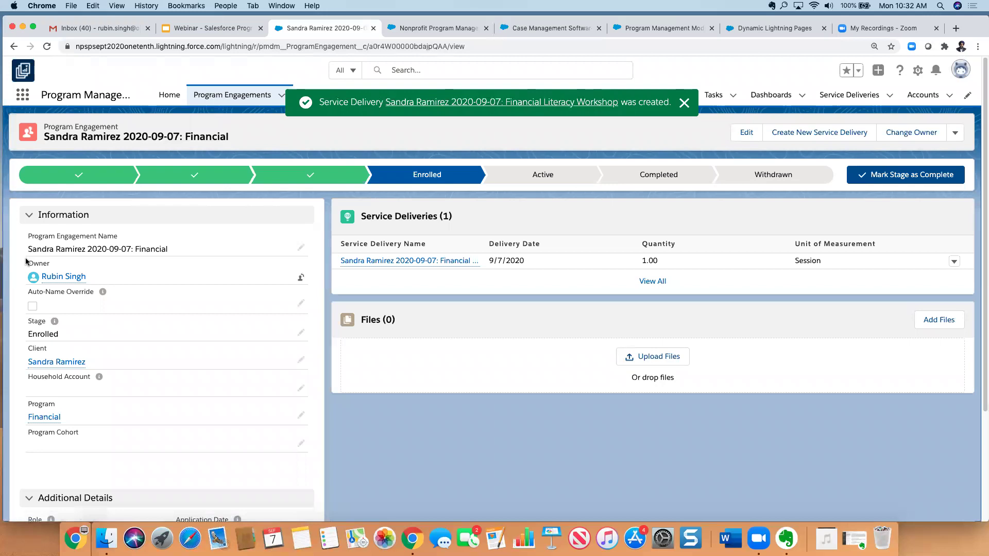
Reopen the client's contact record and reload it so the Financial Literacy Workshop delivery appears under Service Deliveries
{"action": "left_click", "coordinate": [46, 364]}
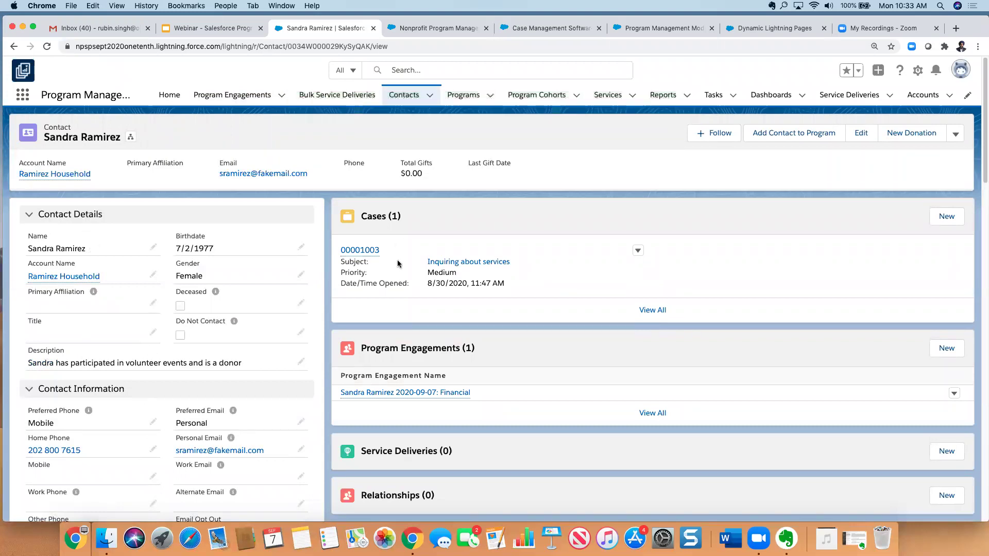
{"action": "scroll", "coordinate": [417, 321], "scroll_direction": "down", "scroll_amount": 5}
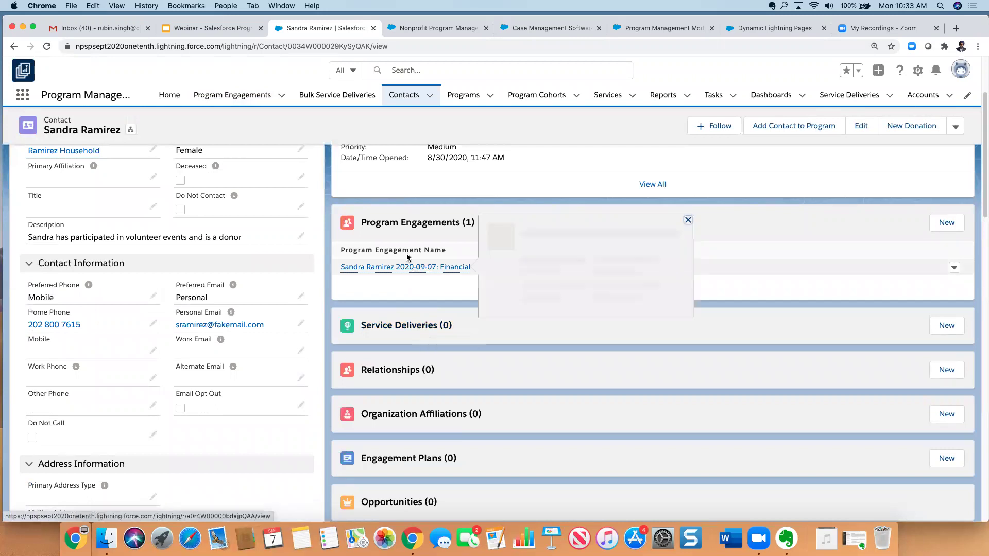
{"action": "left_click", "coordinate": [47, 48]}
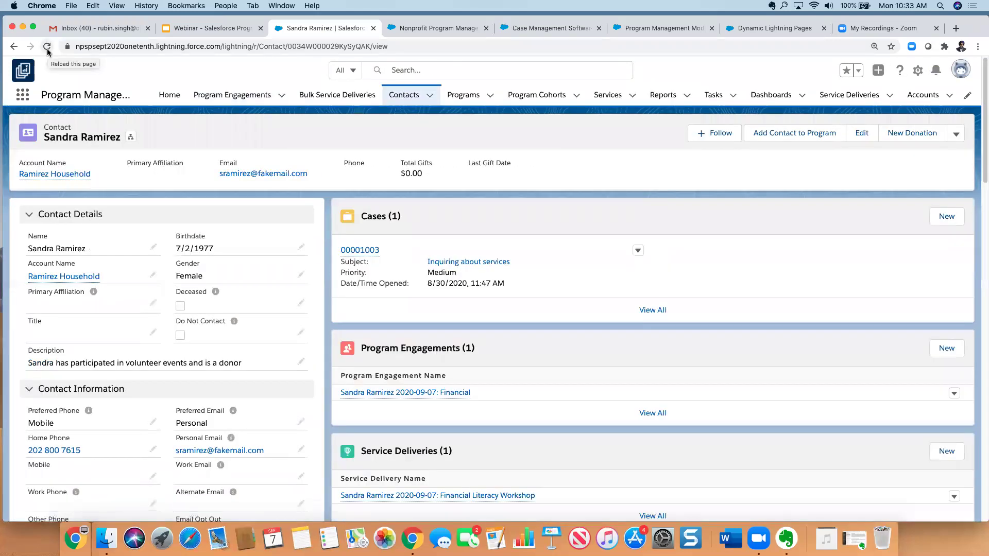
{"action": "scroll", "coordinate": [607, 454], "scroll_direction": "down", "scroll_amount": 1}
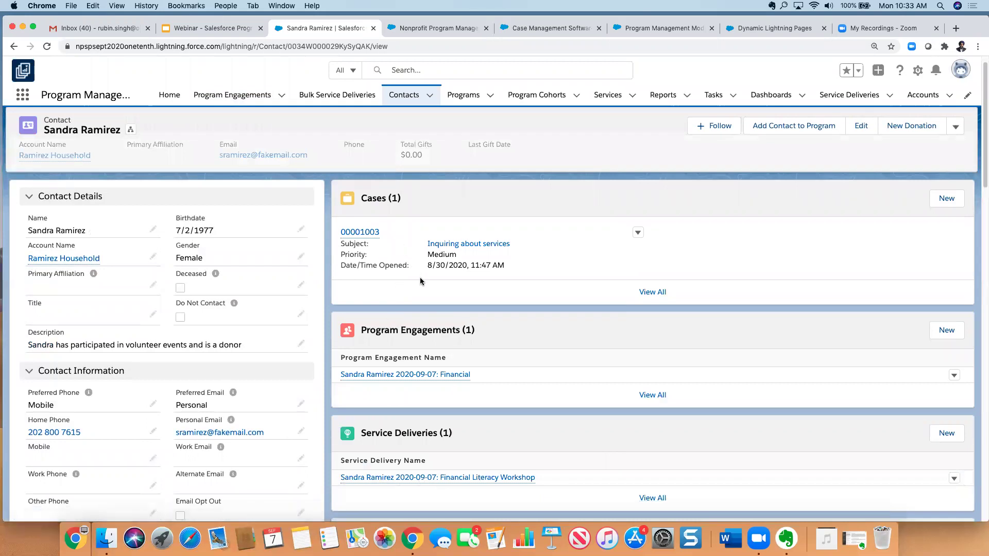
{"action": "scroll", "coordinate": [420, 280], "scroll_direction": "down", "scroll_amount": 1}
{"action": "scroll", "coordinate": [425, 309], "scroll_direction": "down", "scroll_amount": 2}
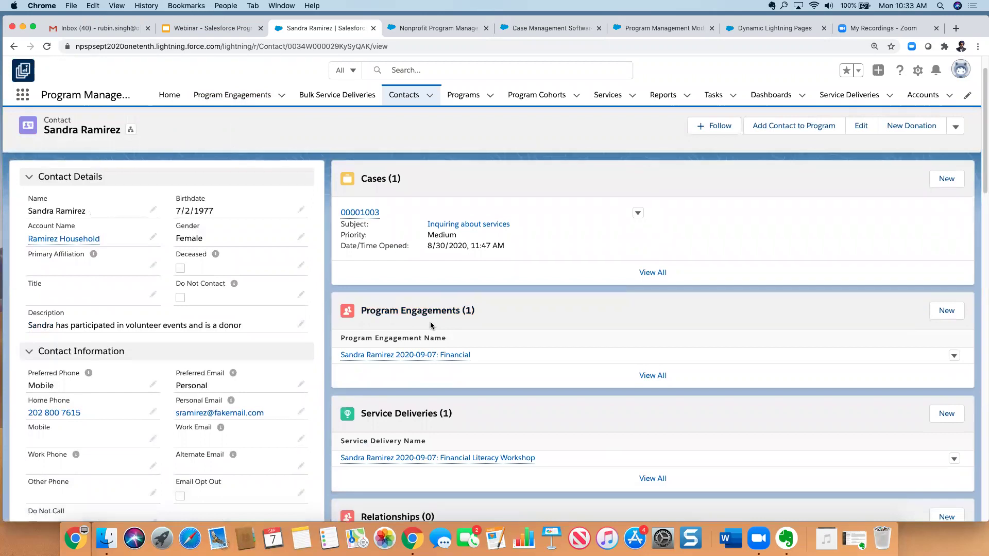
{"action": "scroll", "coordinate": [432, 325], "scroll_direction": "up", "scroll_amount": 2}
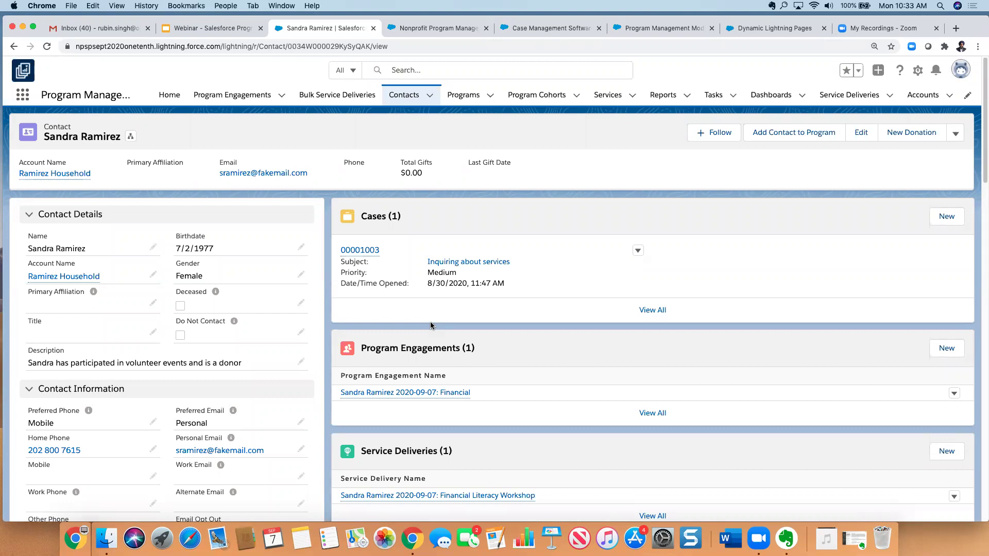
In bulk entry, add a Financial engagement Financial Literacy Workshop delivery of 1 session for the first client
{"action": "left_click", "coordinate": [341, 95]}
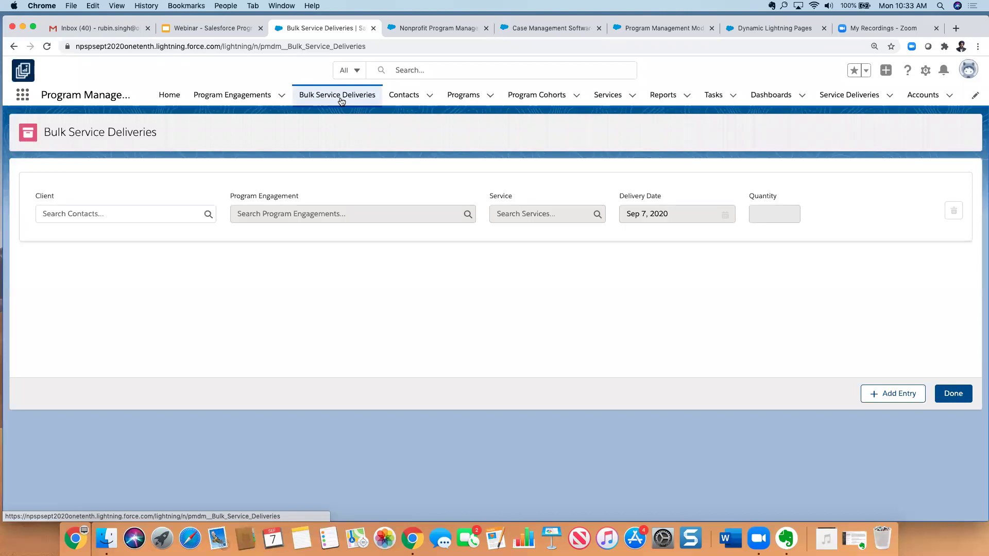
{"action": "left_click", "coordinate": [142, 214]}
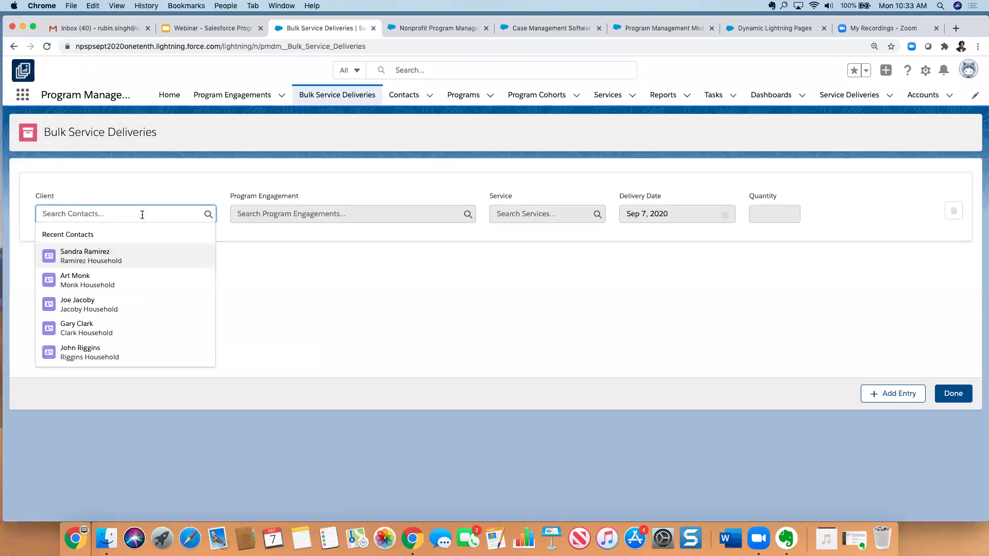
{"action": "left_click", "coordinate": [93, 280]}
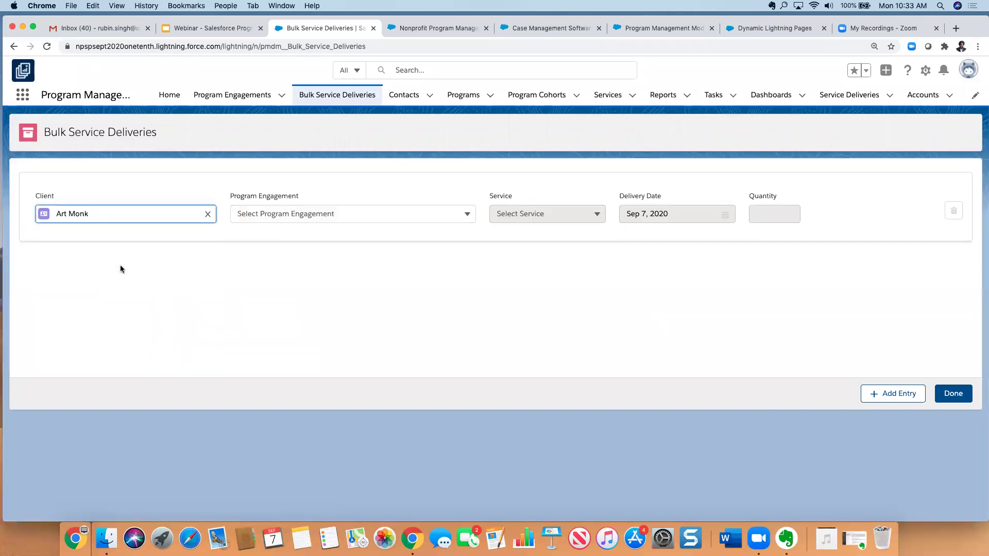
{"action": "left_click", "coordinate": [387, 215]}
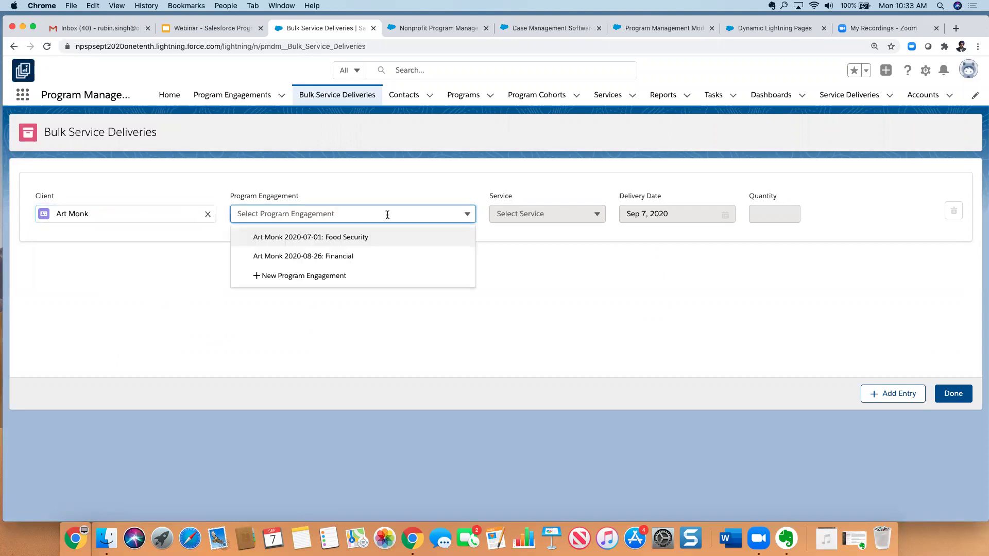
{"action": "left_click", "coordinate": [365, 256]}
{"action": "left_click", "coordinate": [535, 214]}
{"action": "left_click", "coordinate": [537, 240]}
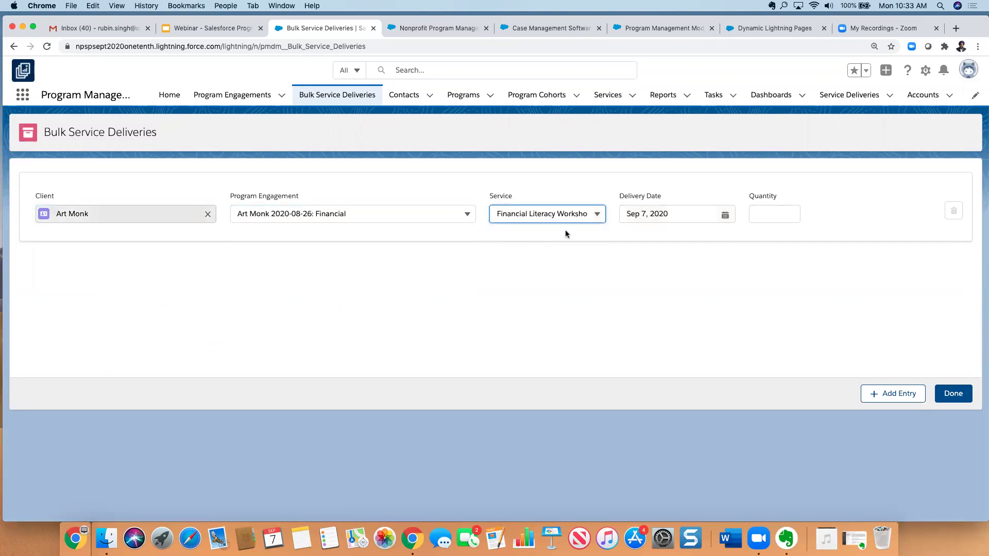
{"action": "left_click", "coordinate": [753, 213]}
{"action": "type", "text": "1"}
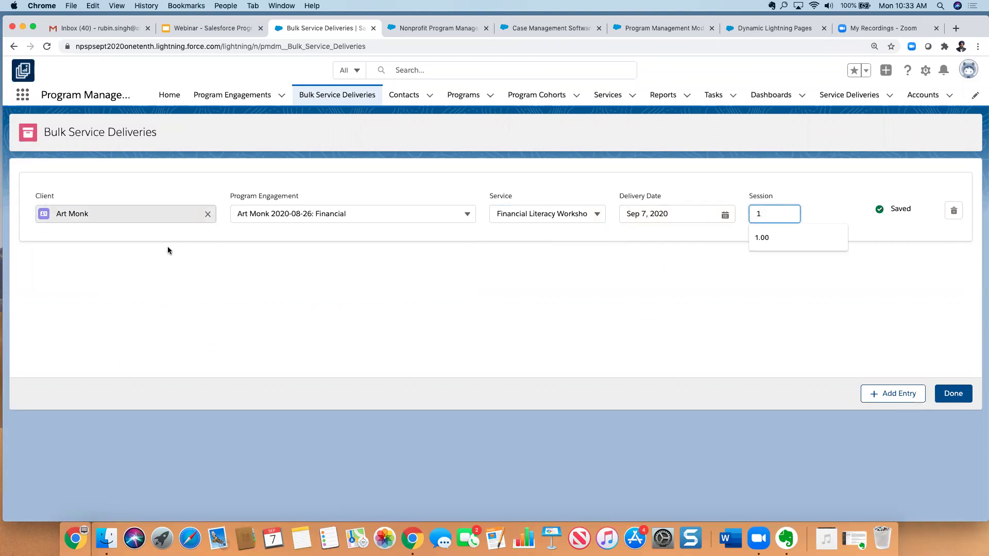
{"action": "left_click", "coordinate": [894, 394]}
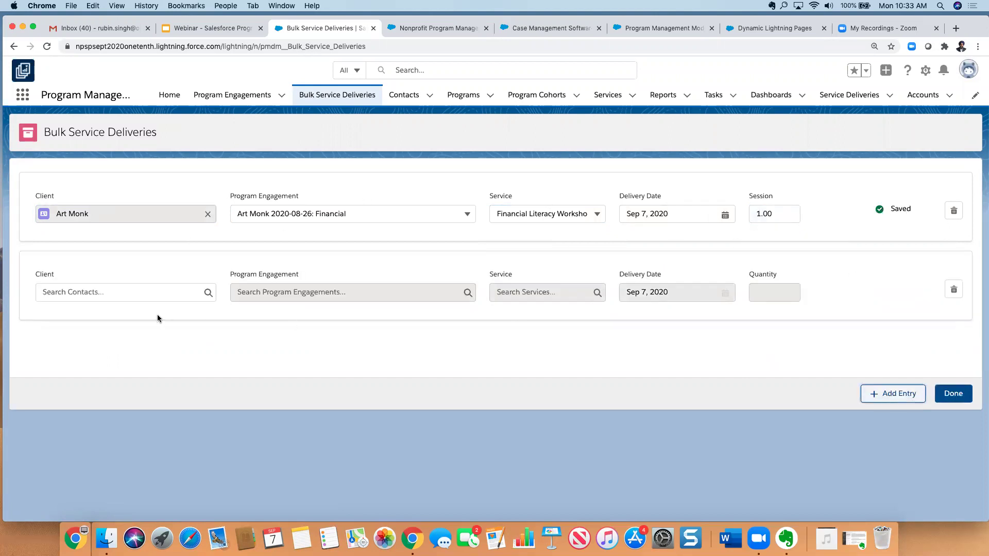
Fill a second entry: the next client's 2020-08-30 Housing engagement, Rent Support, 1.00 voucher
{"action": "left_click", "coordinate": [149, 292]}
{"action": "left_click", "coordinate": [72, 380]}
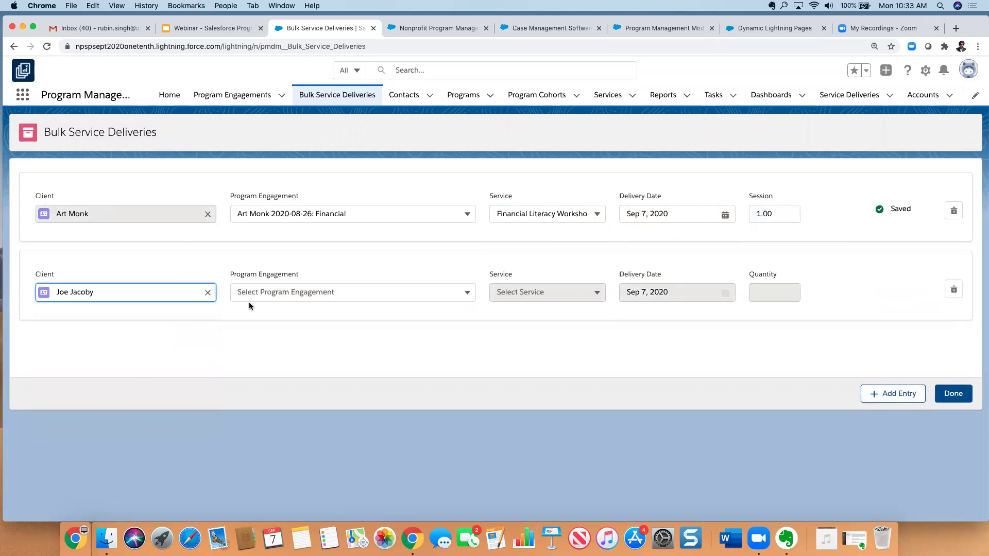
{"action": "left_click", "coordinate": [272, 293]}
{"action": "left_click", "coordinate": [278, 314]}
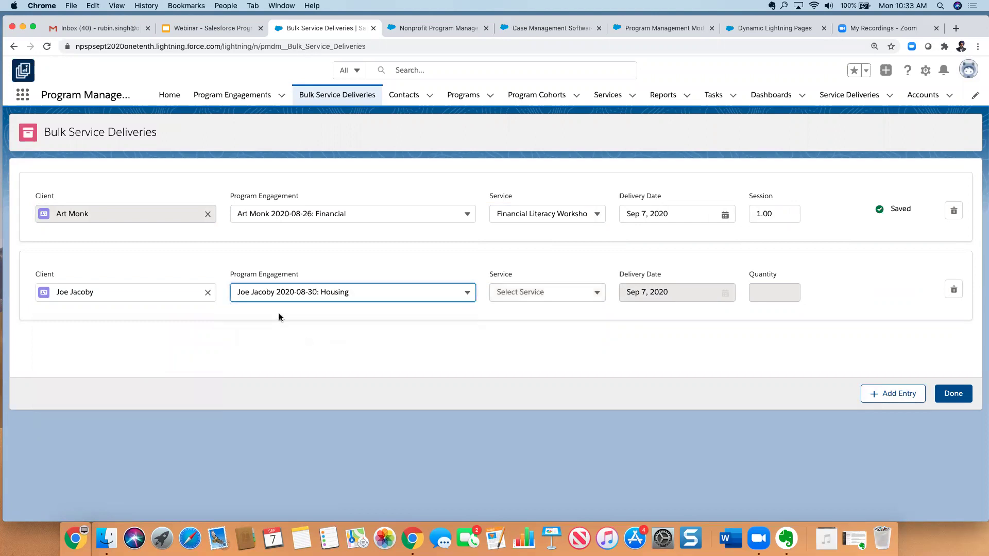
{"action": "left_click", "coordinate": [532, 293]}
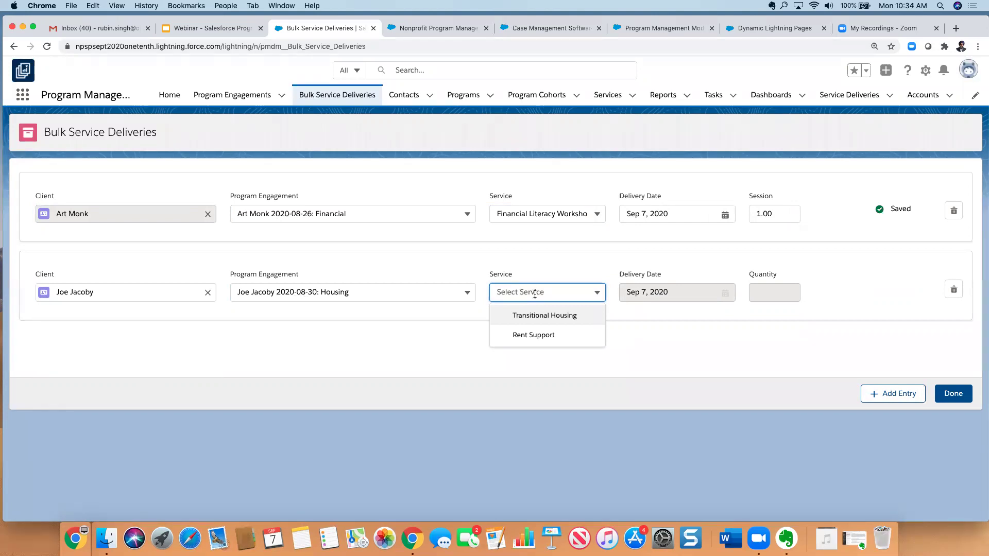
{"action": "left_click", "coordinate": [538, 336]}
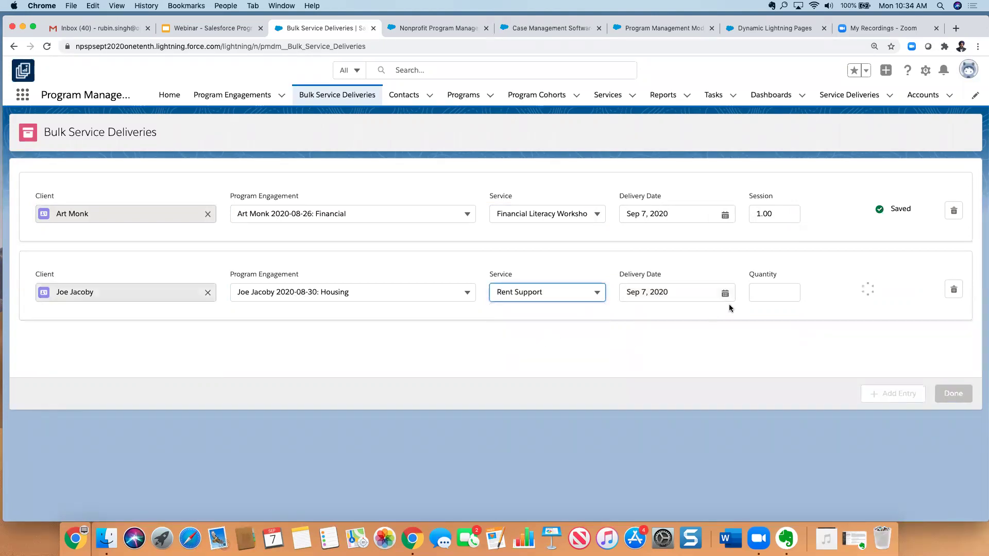
{"action": "left_click", "coordinate": [766, 291]}
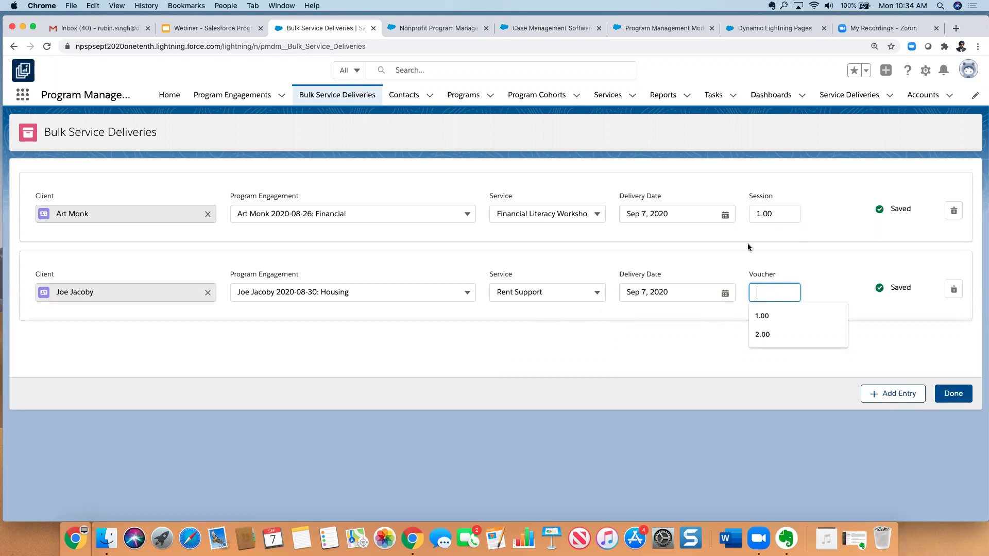
{"action": "left_click", "coordinate": [764, 316]}
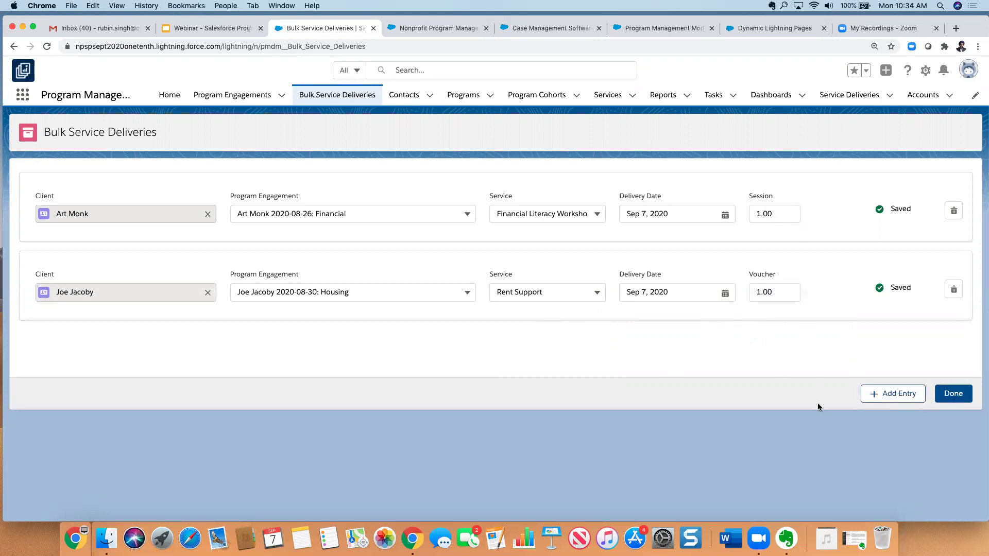
Add a third client's 2020-06-15 Housing engagement with 1 hour of Transitional Housing, then submit all three deliveries
{"action": "left_click", "coordinate": [901, 395]}
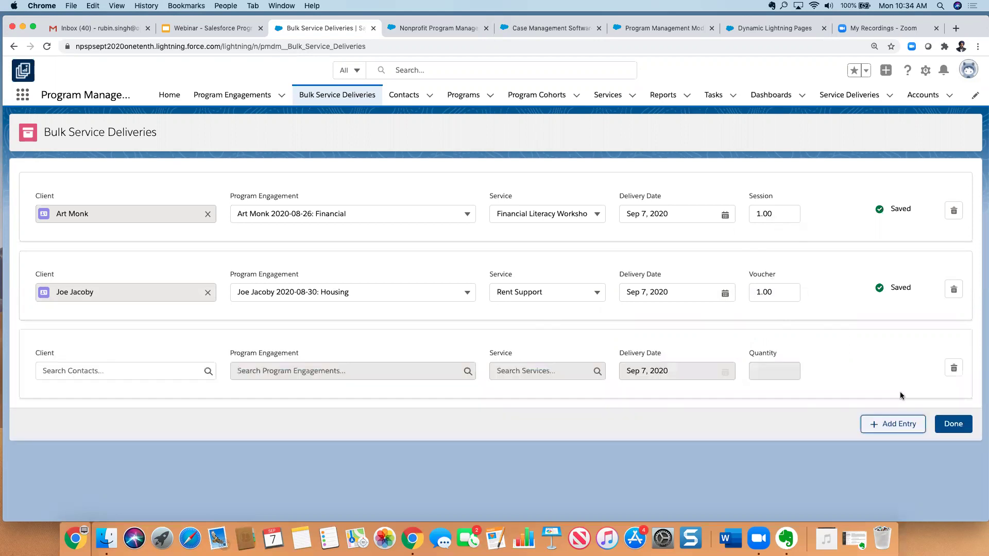
{"action": "left_click", "coordinate": [114, 371]}
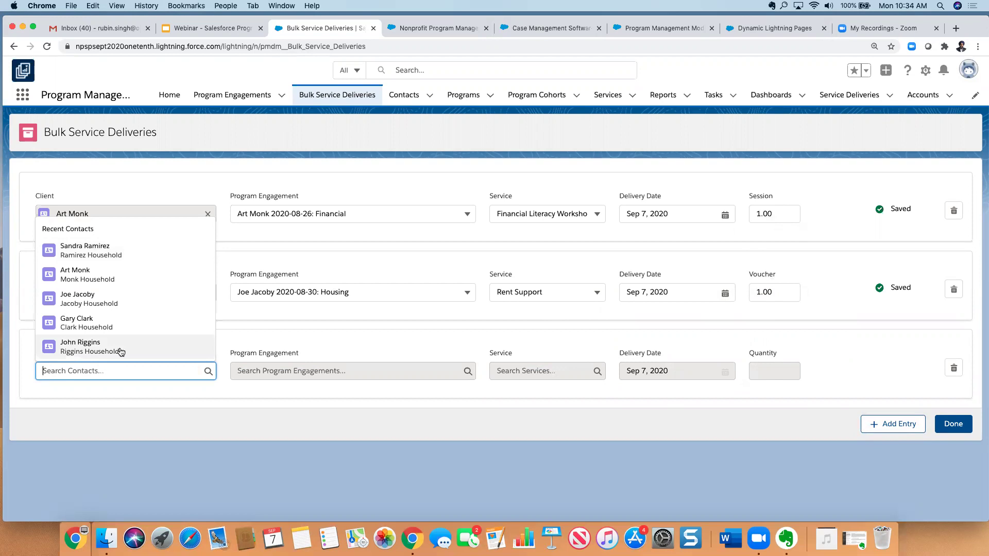
{"action": "left_click", "coordinate": [119, 347]}
{"action": "left_click", "coordinate": [332, 370]}
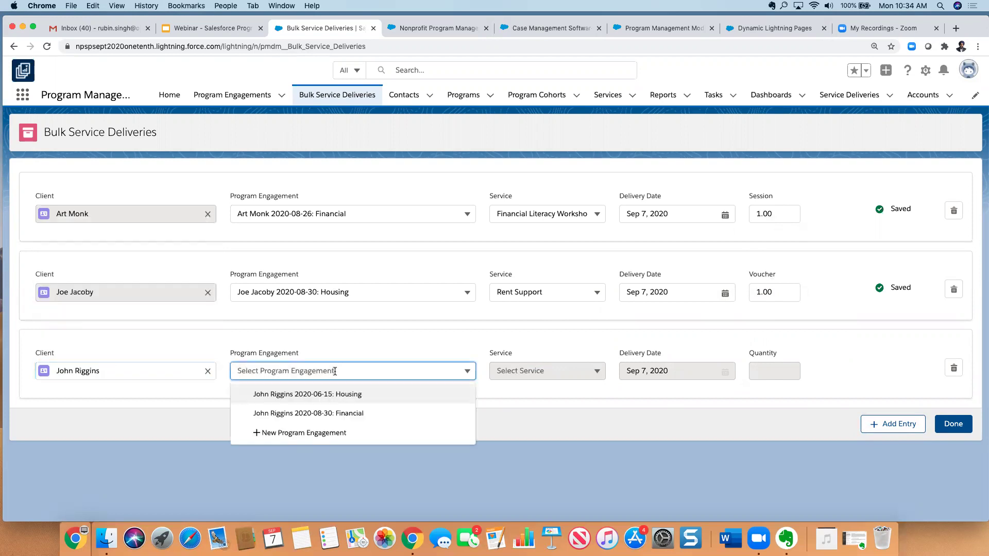
{"action": "left_click", "coordinate": [330, 397]}
{"action": "left_click", "coordinate": [581, 372]}
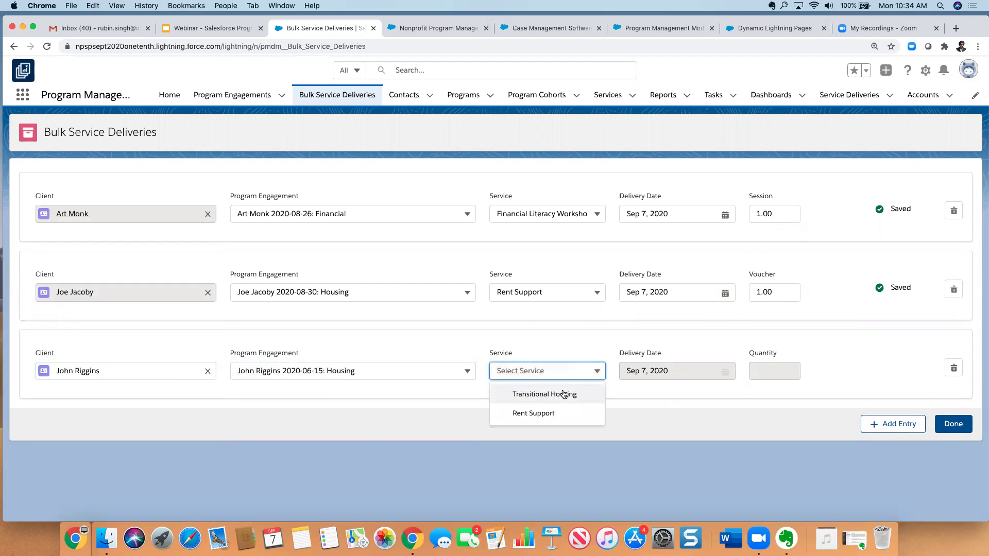
{"action": "left_click", "coordinate": [563, 394]}
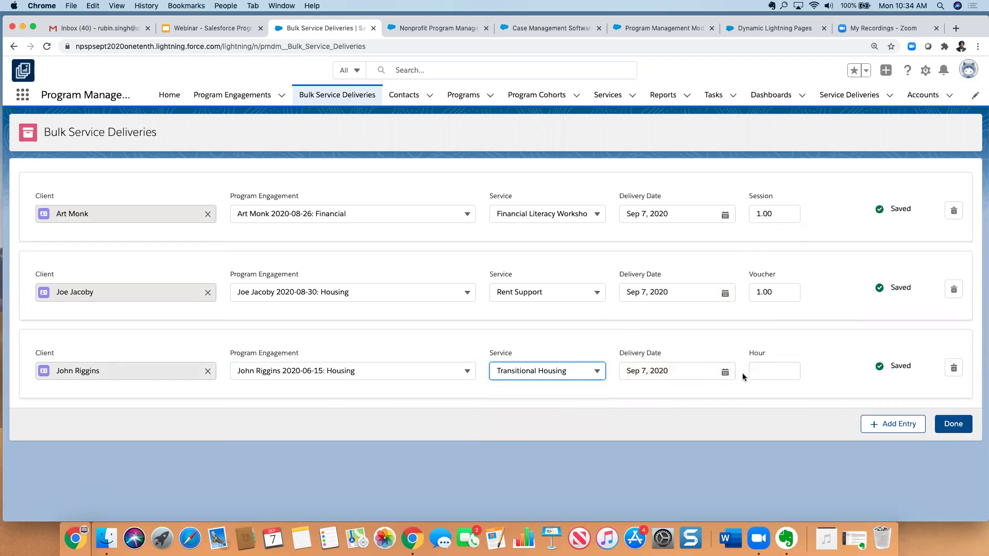
{"action": "left_click", "coordinate": [774, 369]}
{"action": "type", "text": "1"}
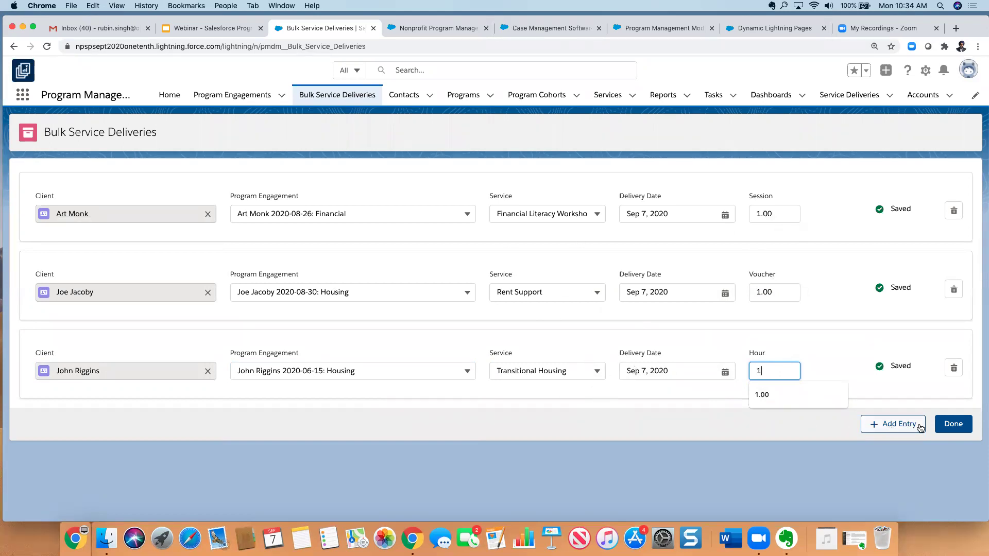
{"action": "left_click", "coordinate": [952, 424]}
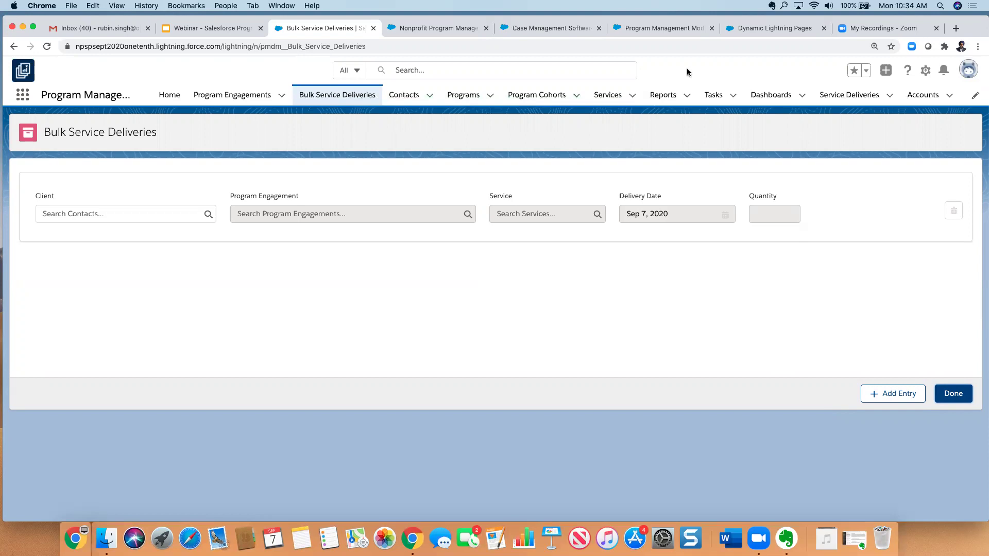
Go to the Salesforce Home page on the way to the recent reports list
{"action": "left_click", "coordinate": [170, 96]}
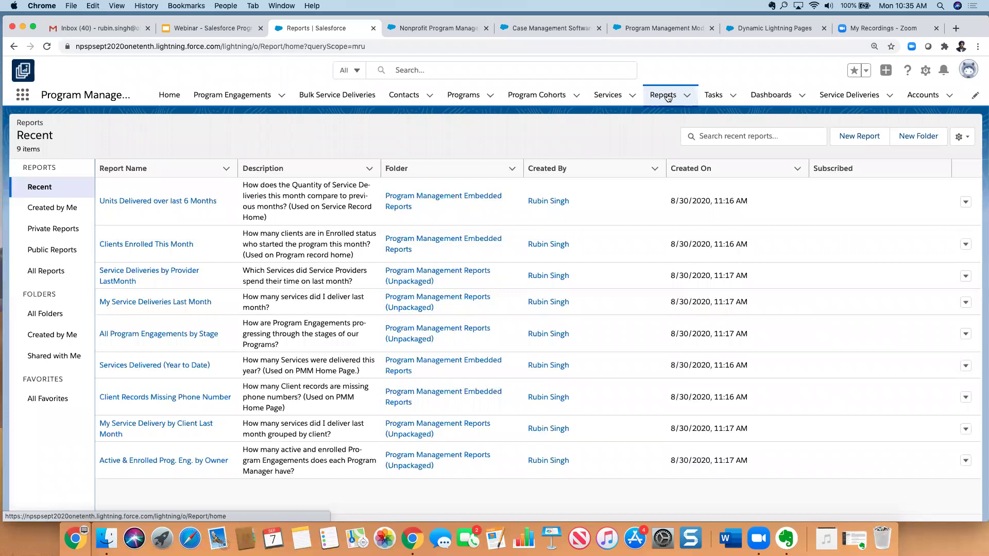
Browse All Reports and All Folders to reach the Program Management Reports (Unpackaged) folder
{"action": "left_click", "coordinate": [50, 272]}
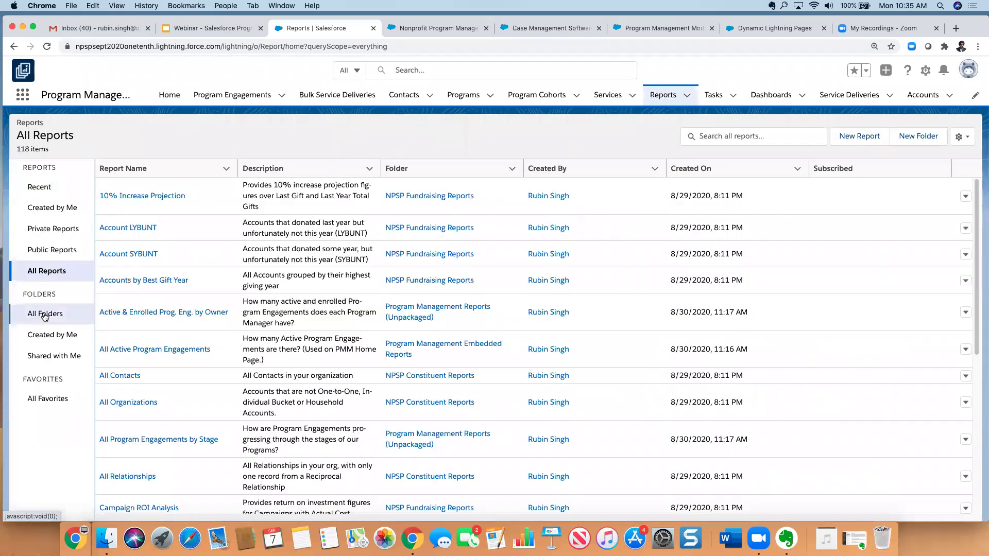
{"action": "left_click", "coordinate": [48, 315]}
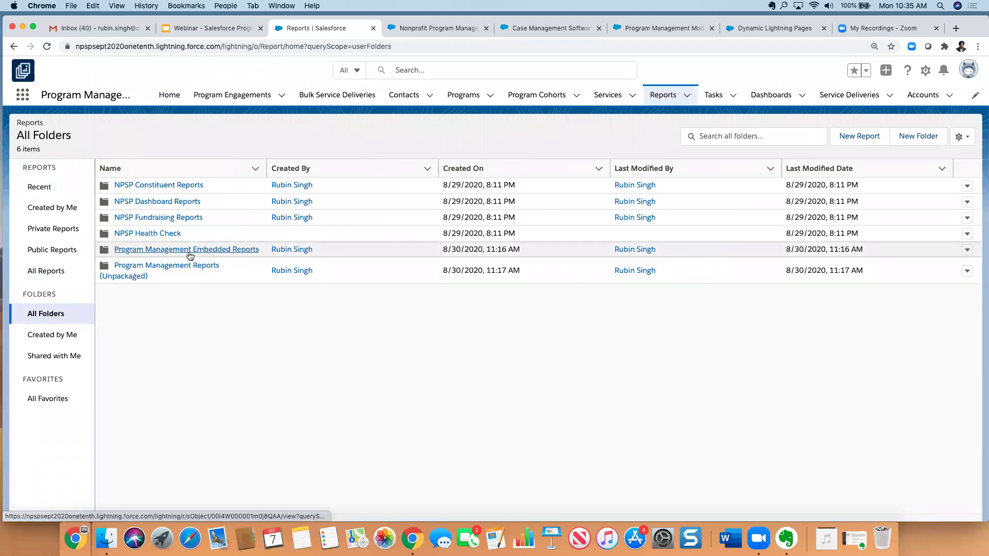
{"action": "left_click", "coordinate": [178, 269]}
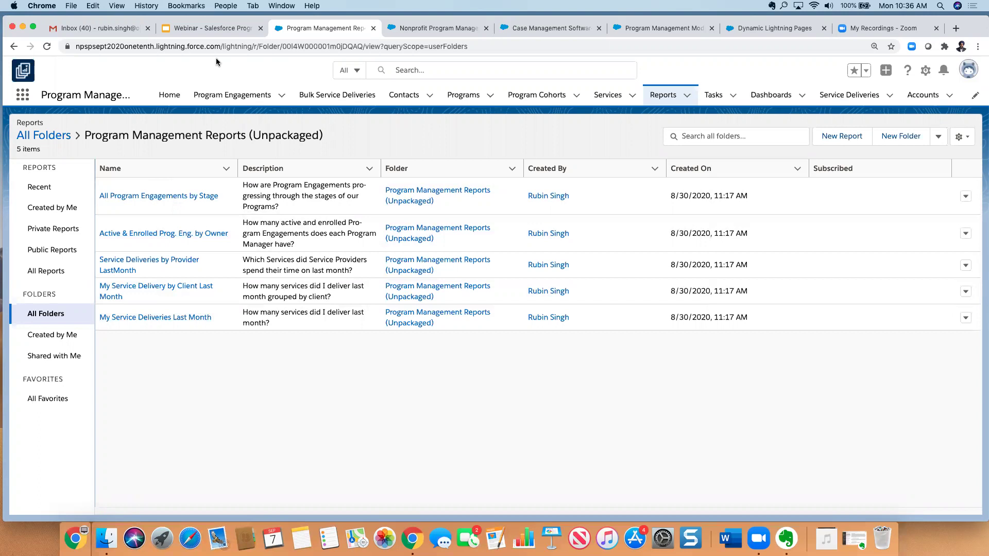
Present the webinar deck in Google Slides and advance to slide 10, 'What we like'
{"action": "left_click", "coordinate": [192, 30]}
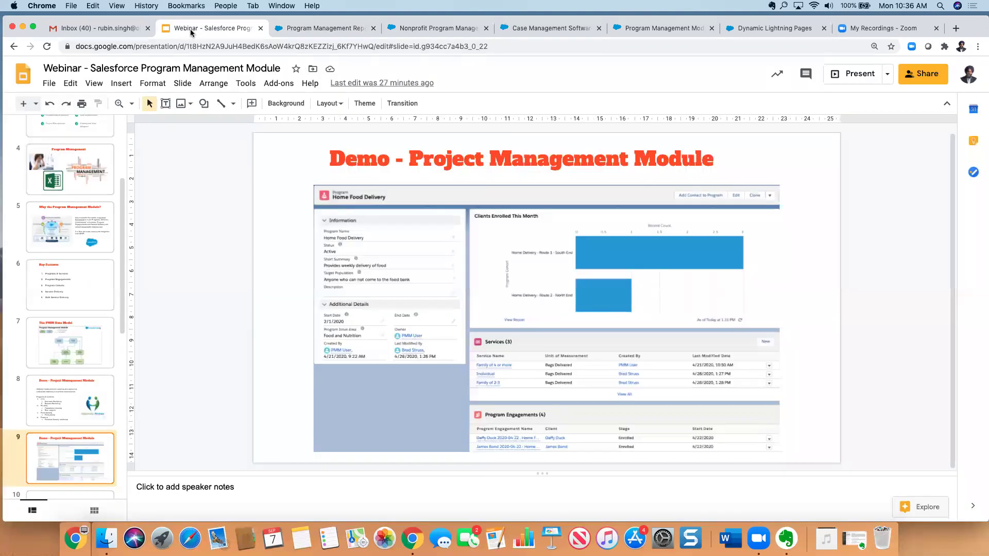
{"action": "left_click", "coordinate": [855, 76]}
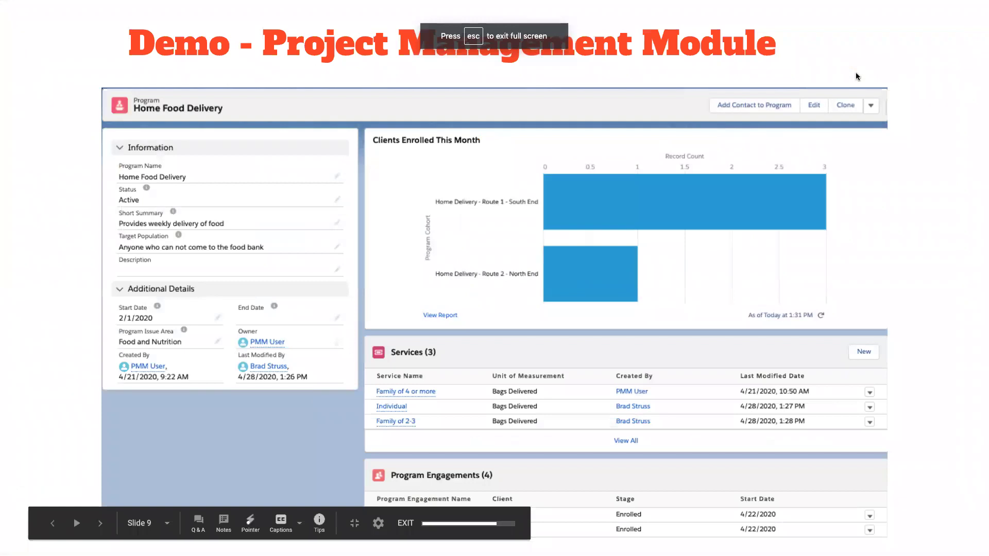
{"action": "key", "text": "Right"}
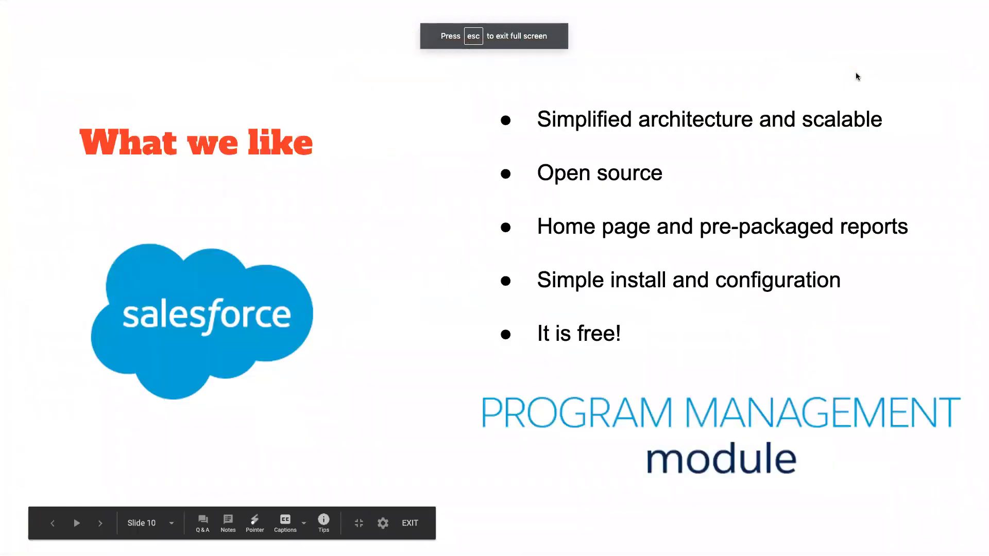
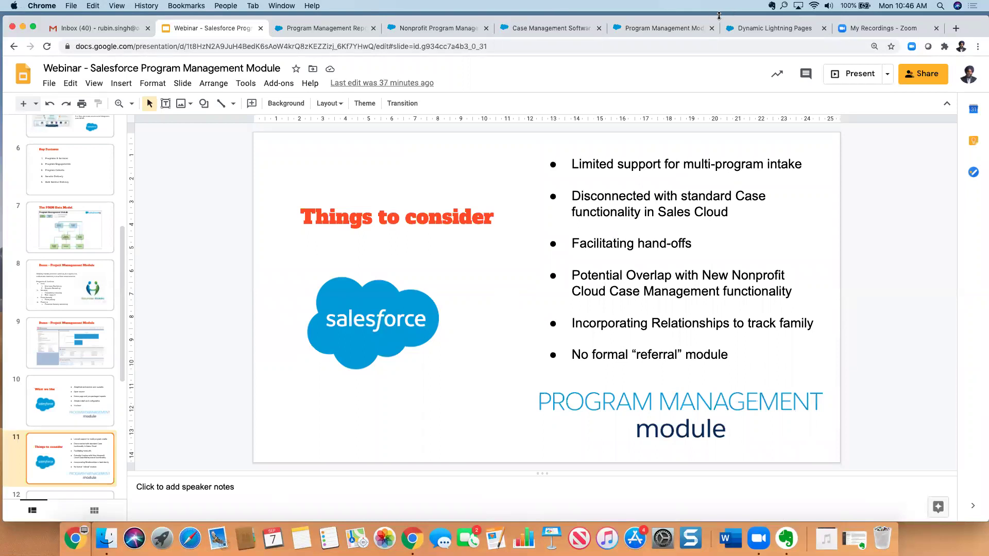
Show the Program Management Reports folder and a recent contact's record, then return to the deck
{"action": "left_click_drag", "start_coordinate": [219, 23], "coordinate": [213, 58]}
{"action": "left_click", "coordinate": [314, 66]}
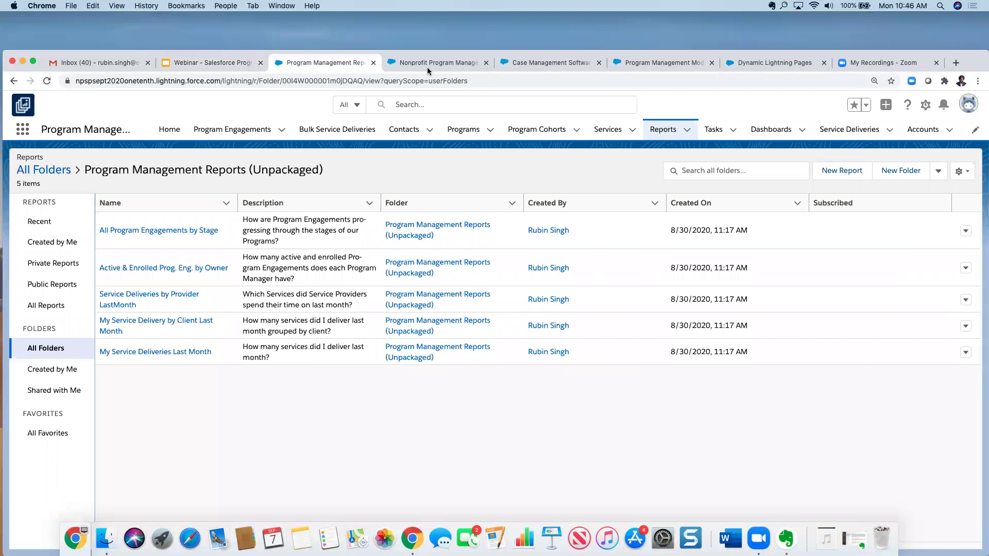
{"action": "left_click", "coordinate": [428, 132]}
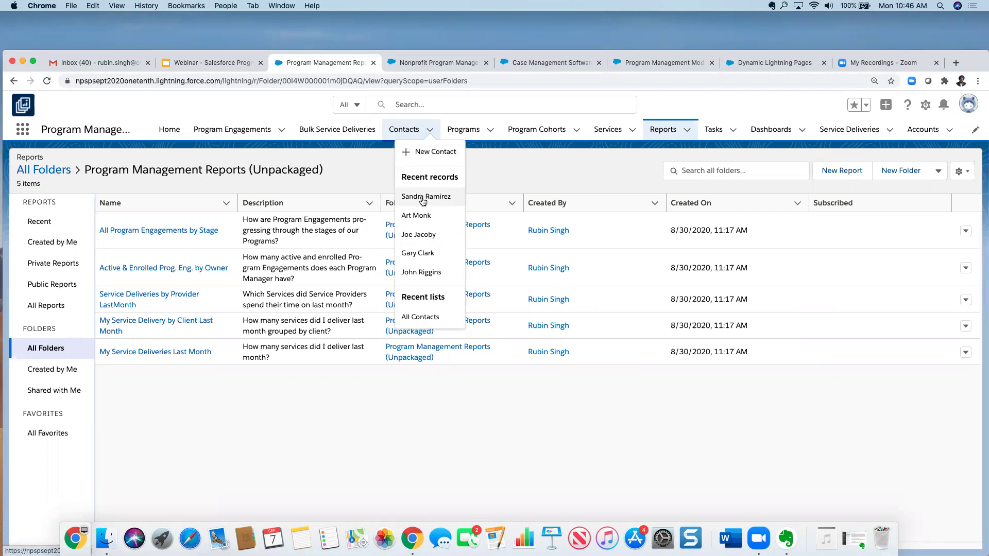
{"action": "left_click", "coordinate": [423, 199]}
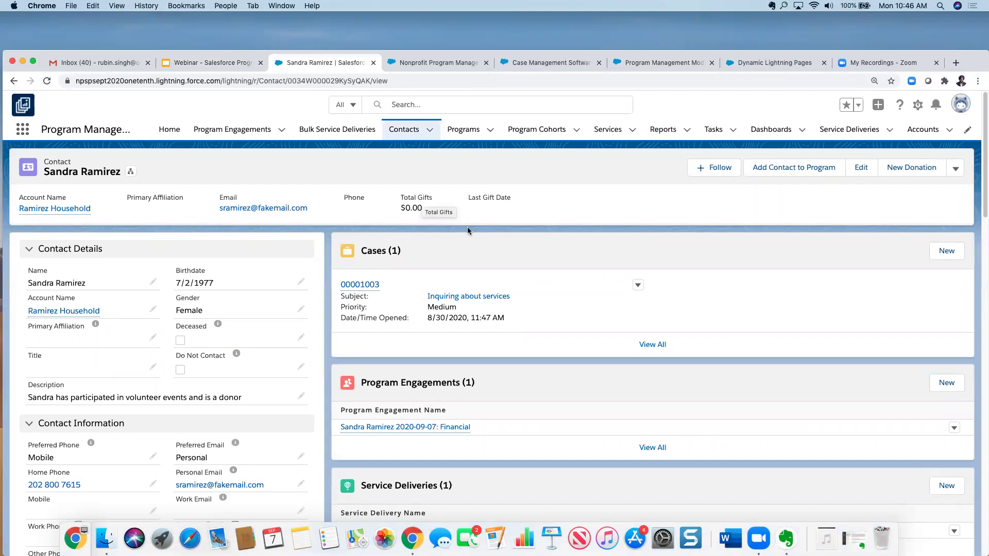
{"action": "scroll", "coordinate": [468, 226], "scroll_direction": "down", "scroll_amount": 5}
{"action": "scroll", "coordinate": [310, 148], "scroll_direction": "up", "scroll_amount": 5}
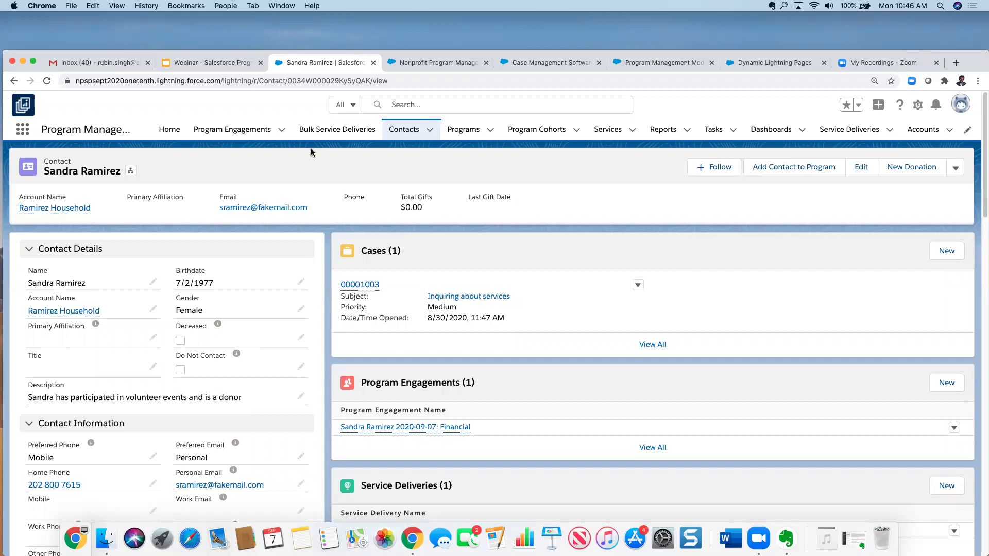
{"action": "scroll", "coordinate": [489, 361], "scroll_direction": "down", "scroll_amount": 3}
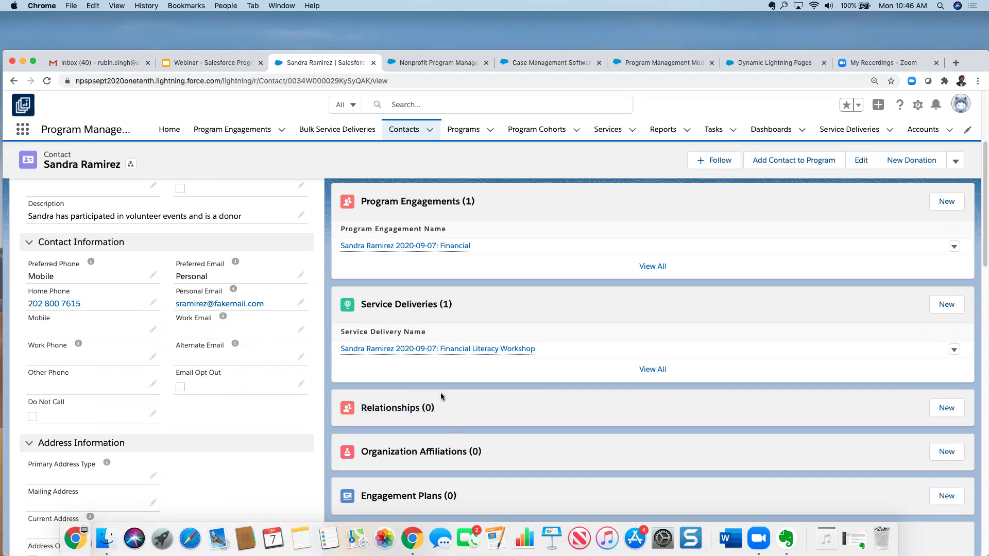
{"action": "left_click", "coordinate": [236, 66]}
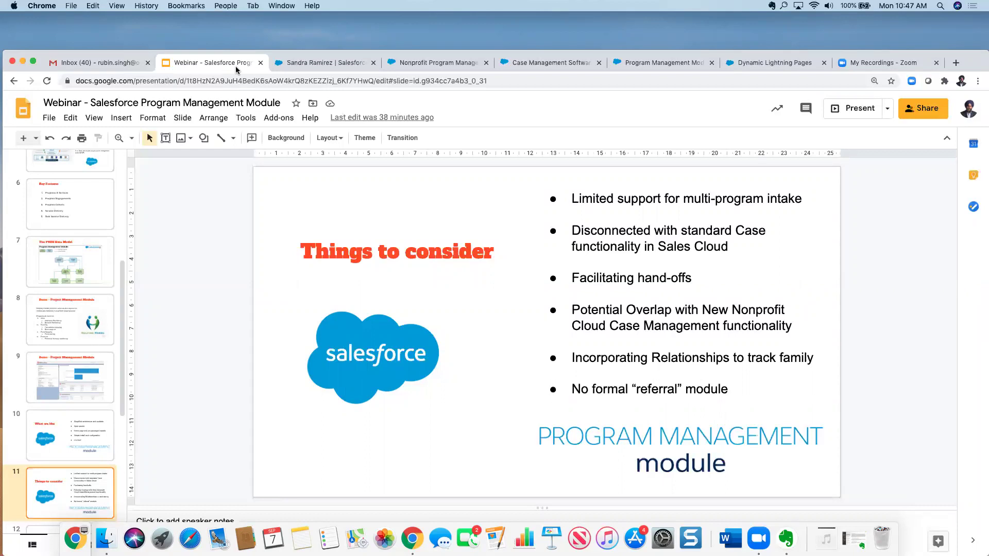
Advance past the Overall slide to the More resources slide and open the module's web page
{"action": "key", "text": "Down"}
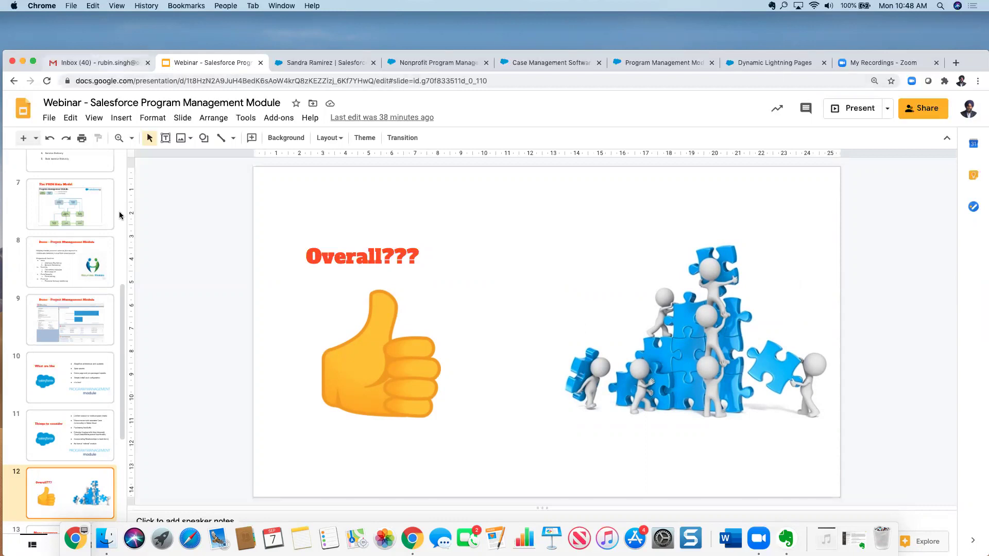
{"action": "scroll", "coordinate": [122, 398], "scroll_direction": "down", "scroll_amount": 1}
{"action": "scroll", "coordinate": [121, 397], "scroll_direction": "down", "scroll_amount": 4}
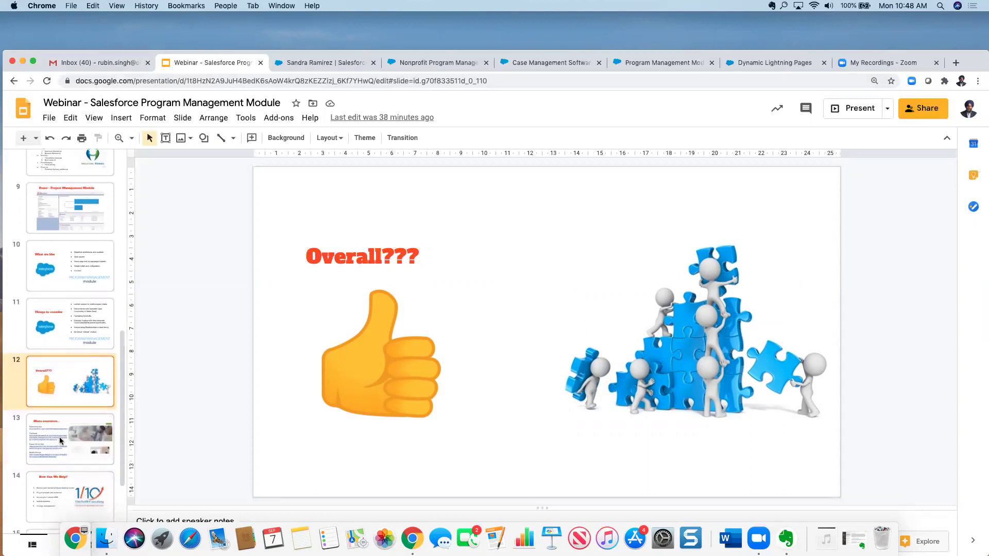
{"action": "key", "text": "Down"}
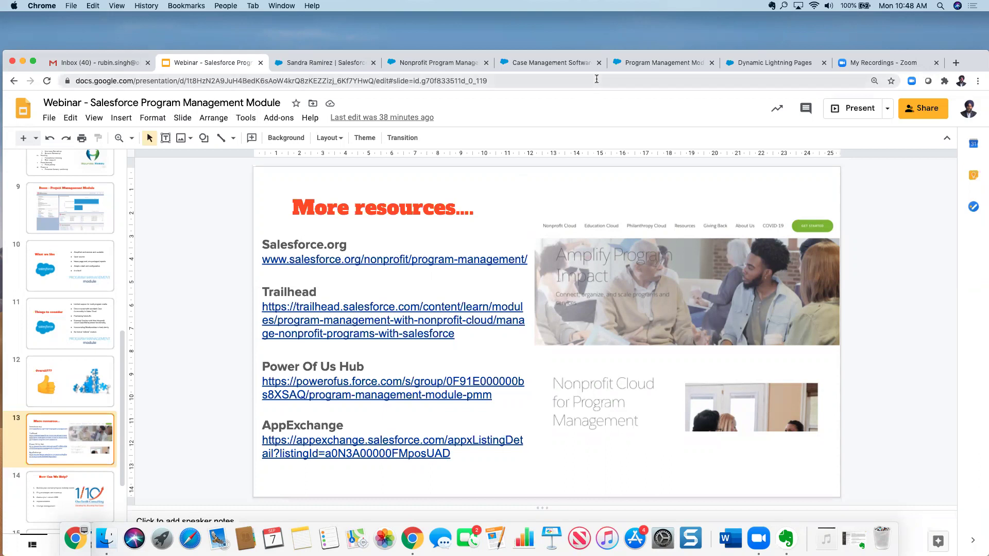
{"action": "left_click", "coordinate": [658, 69]}
Scroll through the Program Management page's Features and Benefits, then return to the webinar deck
{"action": "left_click", "coordinate": [462, 64]}
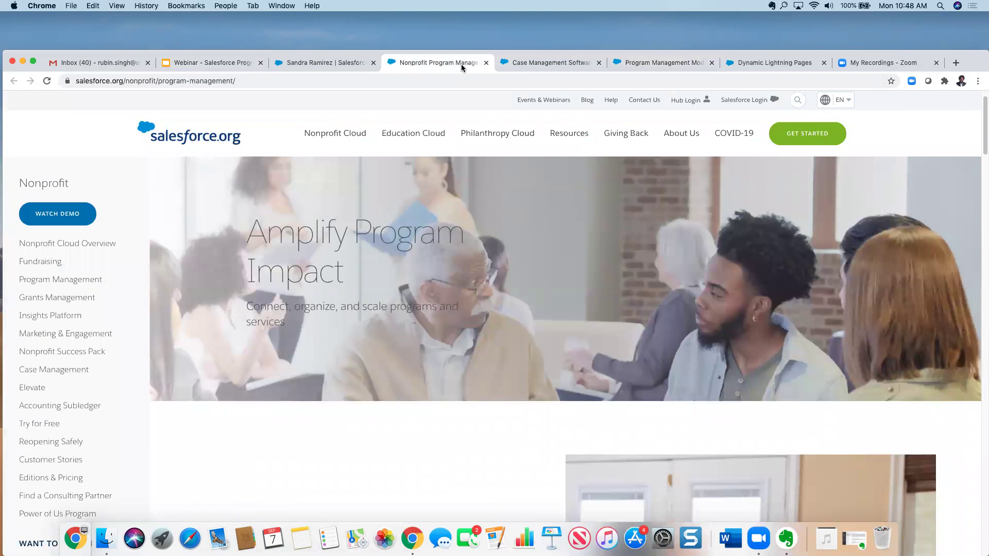
{"action": "scroll", "coordinate": [526, 216], "scroll_direction": "down", "scroll_amount": 5}
{"action": "scroll", "coordinate": [170, 308], "scroll_direction": "down", "scroll_amount": 10}
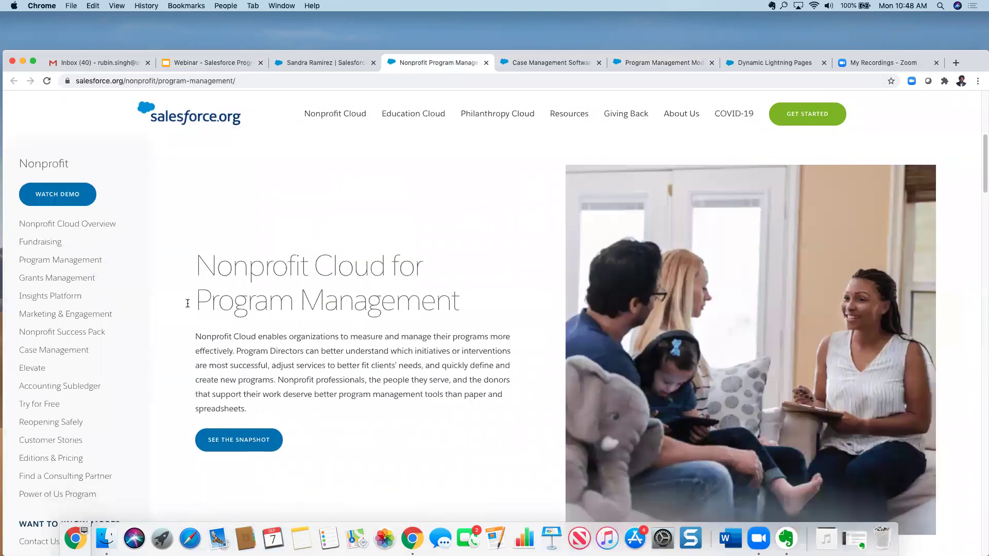
{"action": "scroll", "coordinate": [203, 308], "scroll_direction": "down", "scroll_amount": 10}
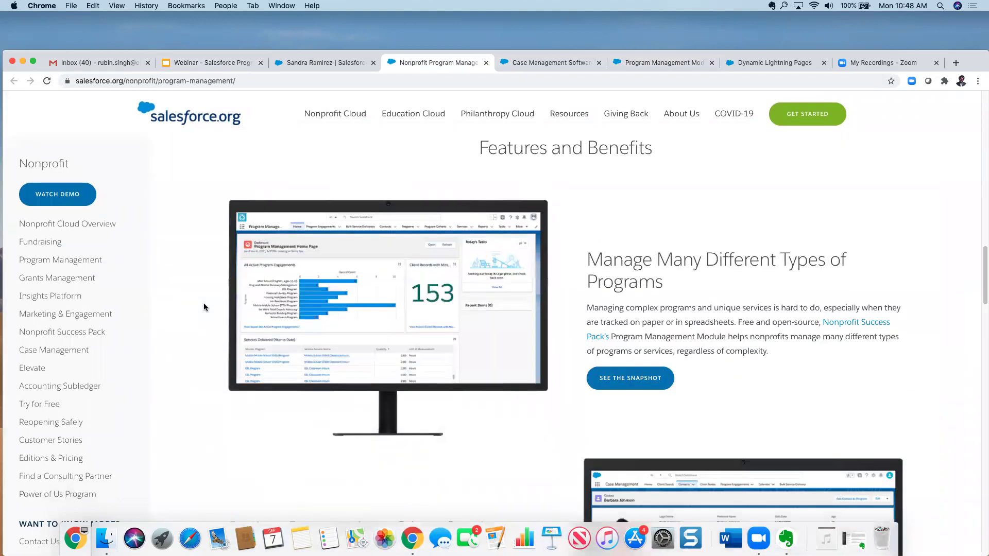
{"action": "scroll", "coordinate": [204, 307], "scroll_direction": "down", "scroll_amount": 6}
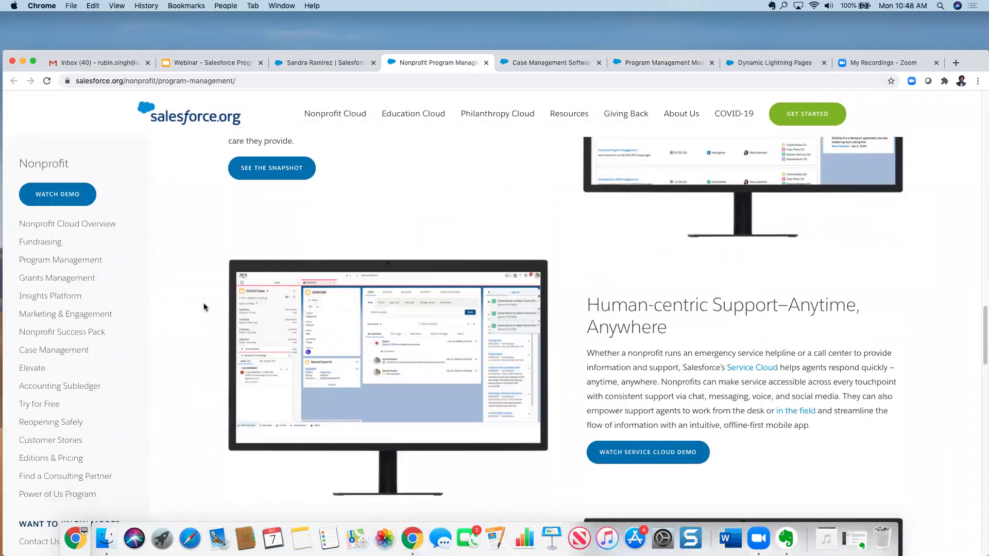
{"action": "scroll", "coordinate": [203, 303], "scroll_direction": "up", "scroll_amount": 15}
{"action": "left_click", "coordinate": [227, 64]}
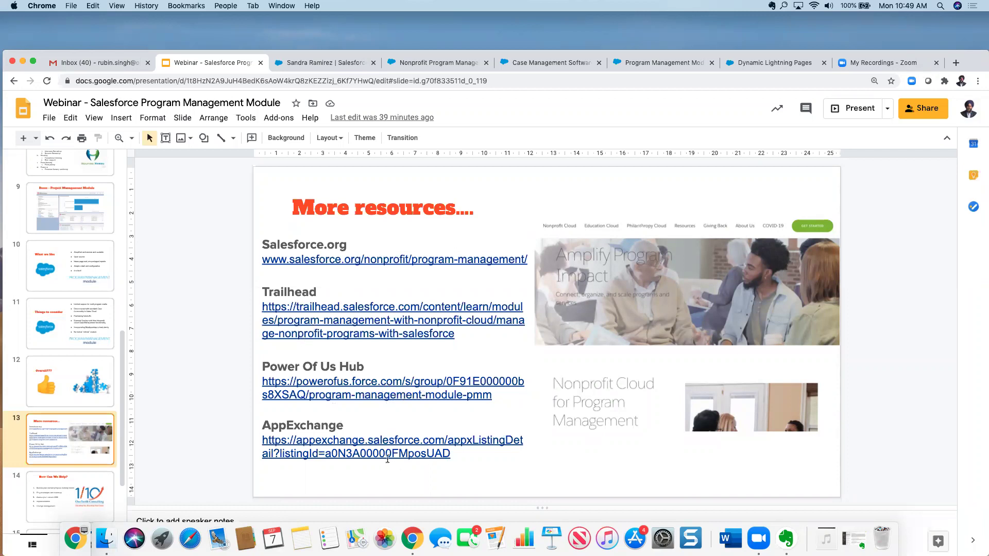
{"action": "left_click", "coordinate": [678, 65]}
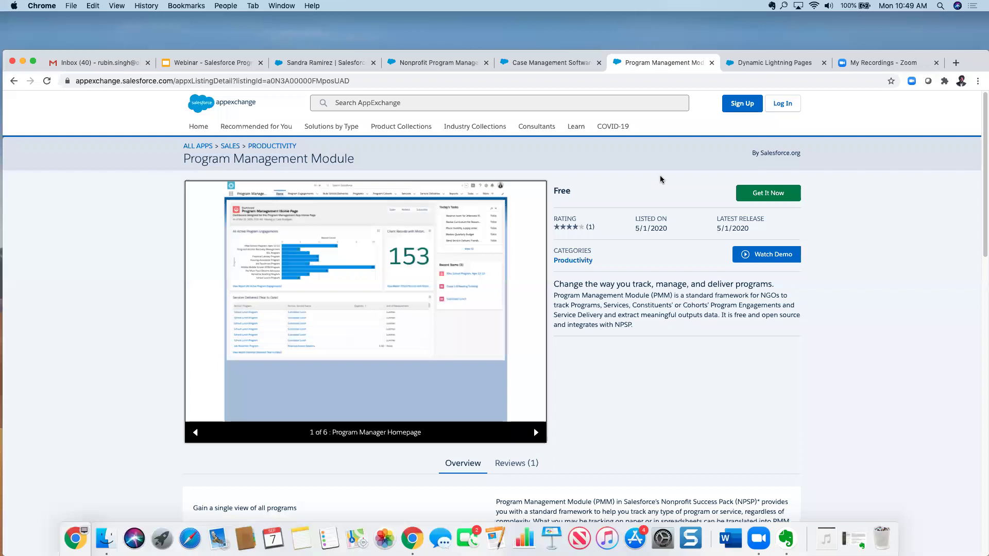
{"action": "scroll", "coordinate": [659, 185], "scroll_direction": "down", "scroll_amount": 1}
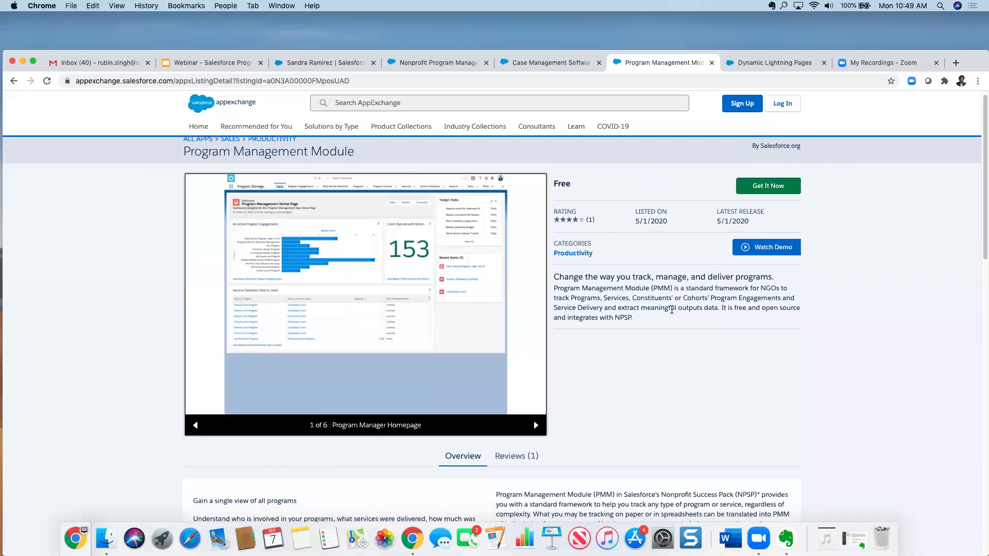
{"action": "scroll", "coordinate": [670, 309], "scroll_direction": "down", "scroll_amount": 3}
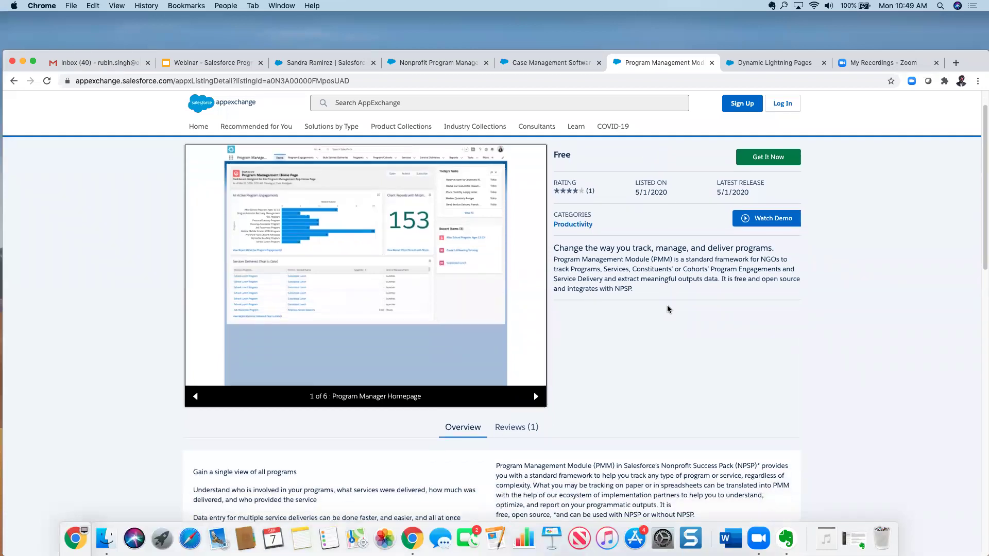
{"action": "scroll", "coordinate": [667, 309], "scroll_direction": "up", "scroll_amount": 4}
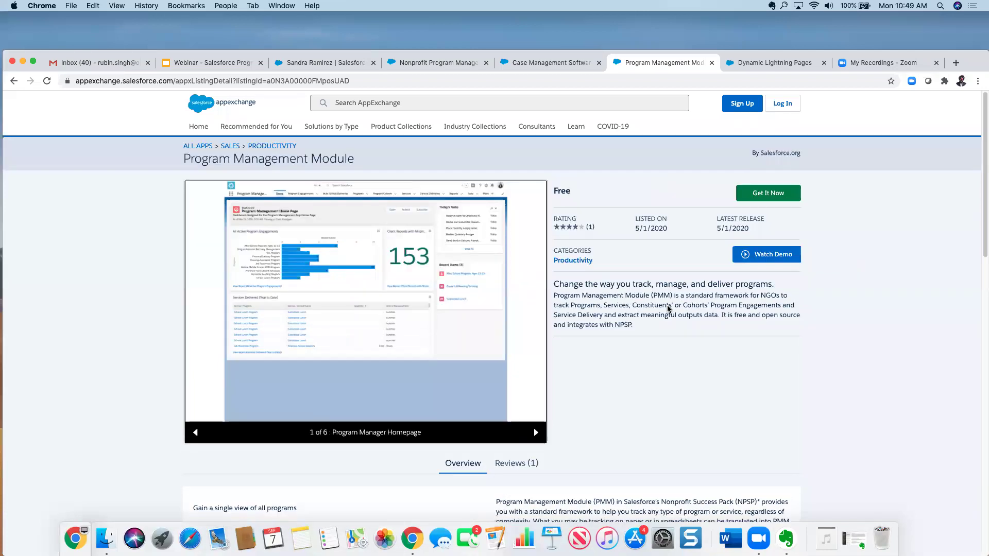
{"action": "left_click", "coordinate": [222, 68]}
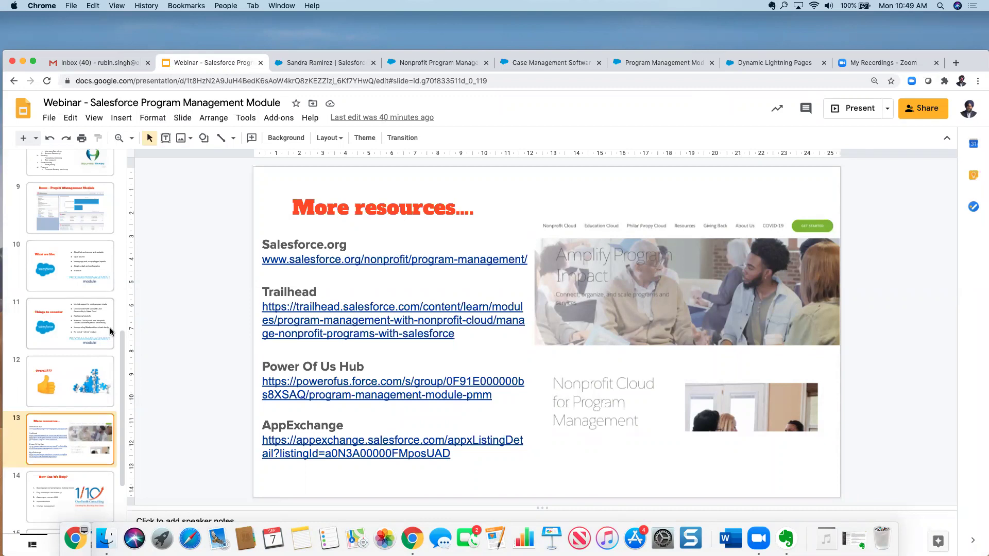
Show slide 14, 'How Can We Help?', with OneTenth Consulting's five services
{"action": "left_click", "coordinate": [52, 497]}
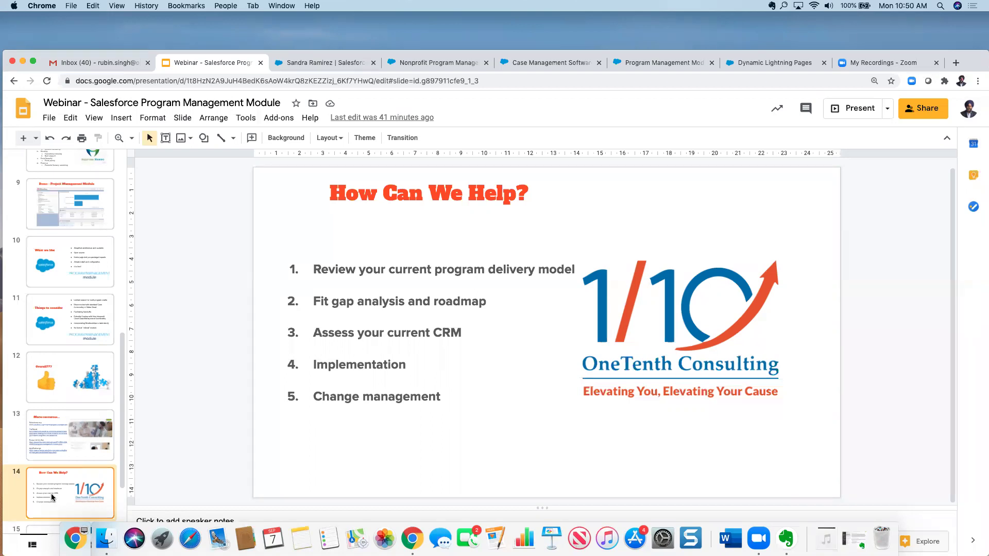
{"action": "scroll", "coordinate": [52, 497], "scroll_direction": "down", "scroll_amount": 3}
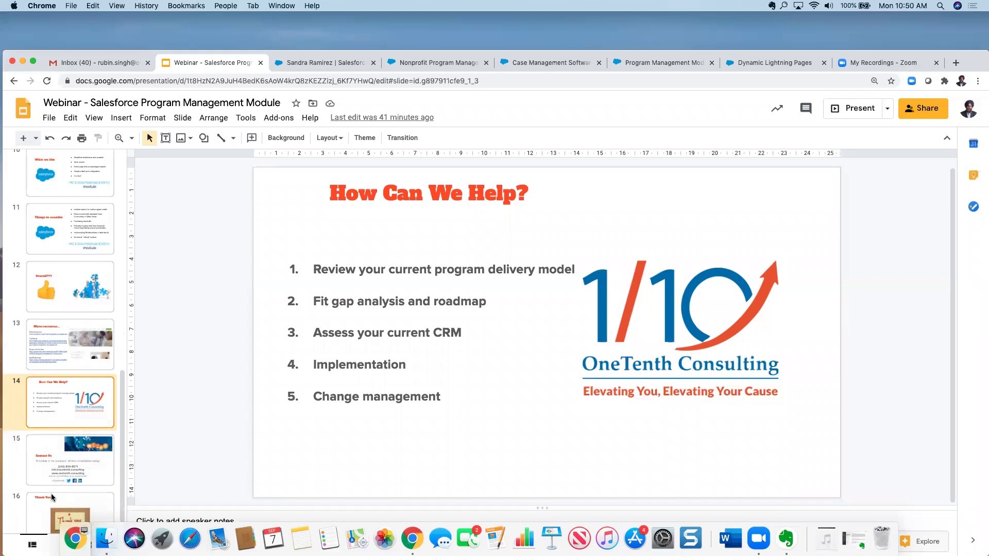
Present slide 15, Contact Us, then finish on slide 16, Thank You!
{"action": "left_click", "coordinate": [50, 467]}
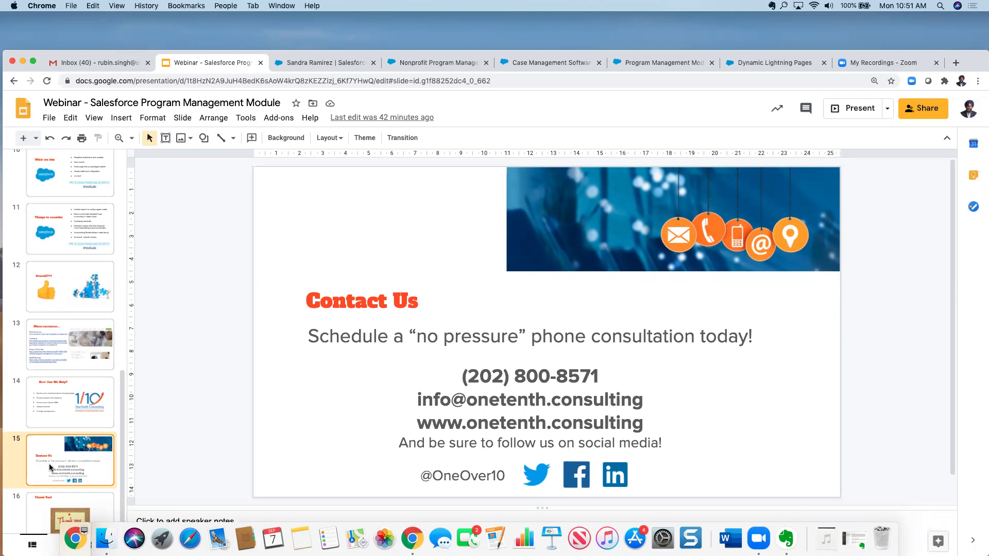
{"action": "left_click", "coordinate": [45, 509]}
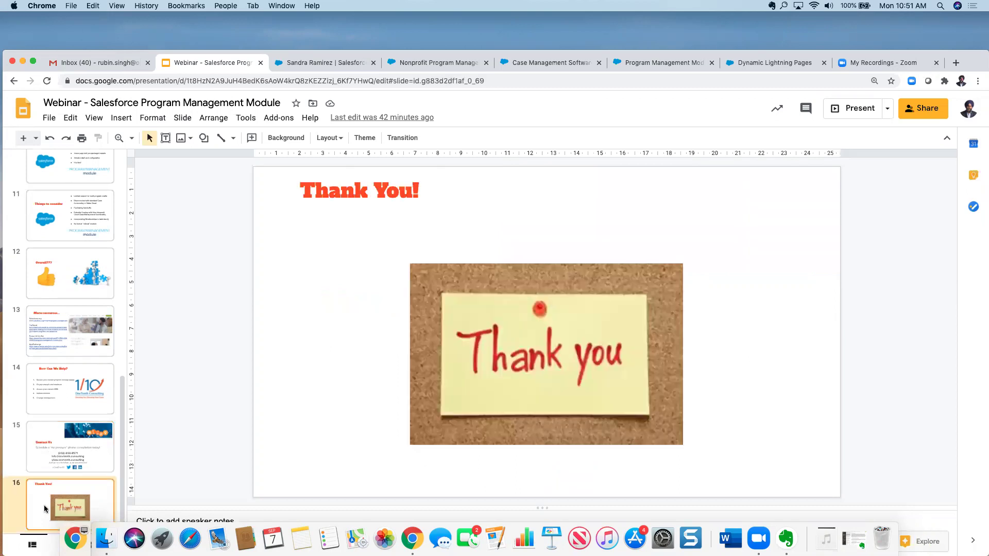